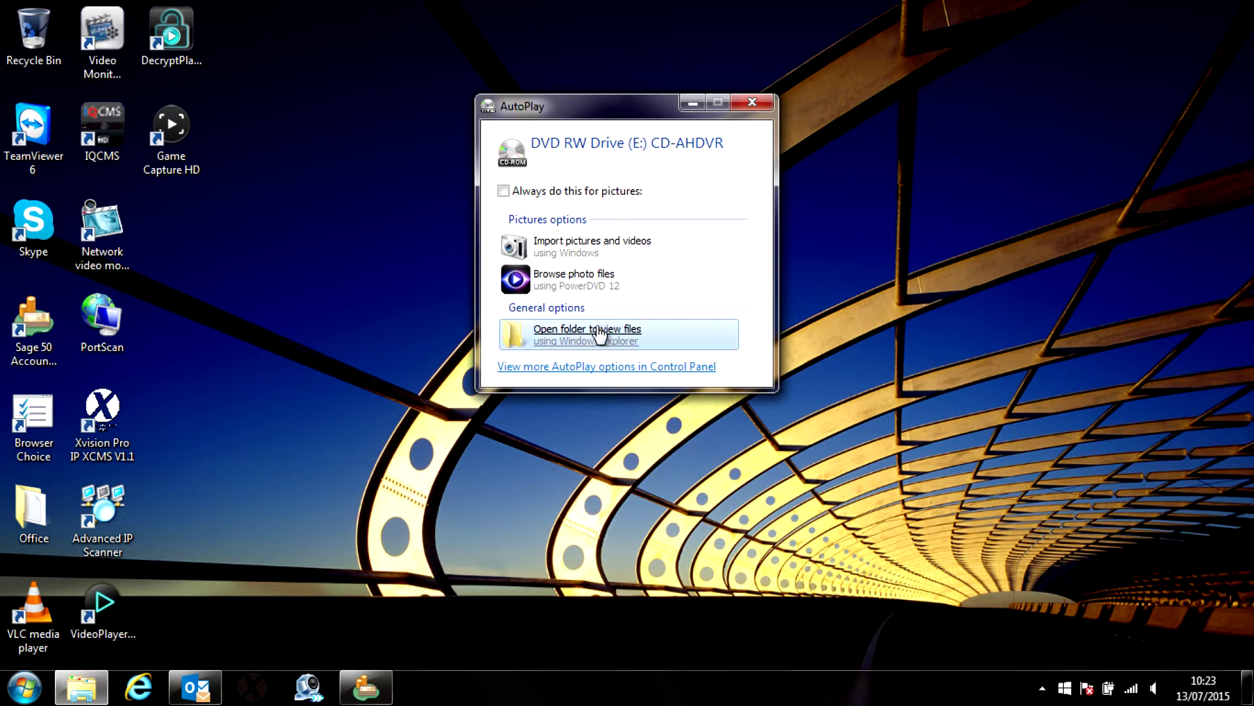
Browse the disc's files and go into the Software\CMS folder holding the CMS2000 application.
left_click(600, 332)
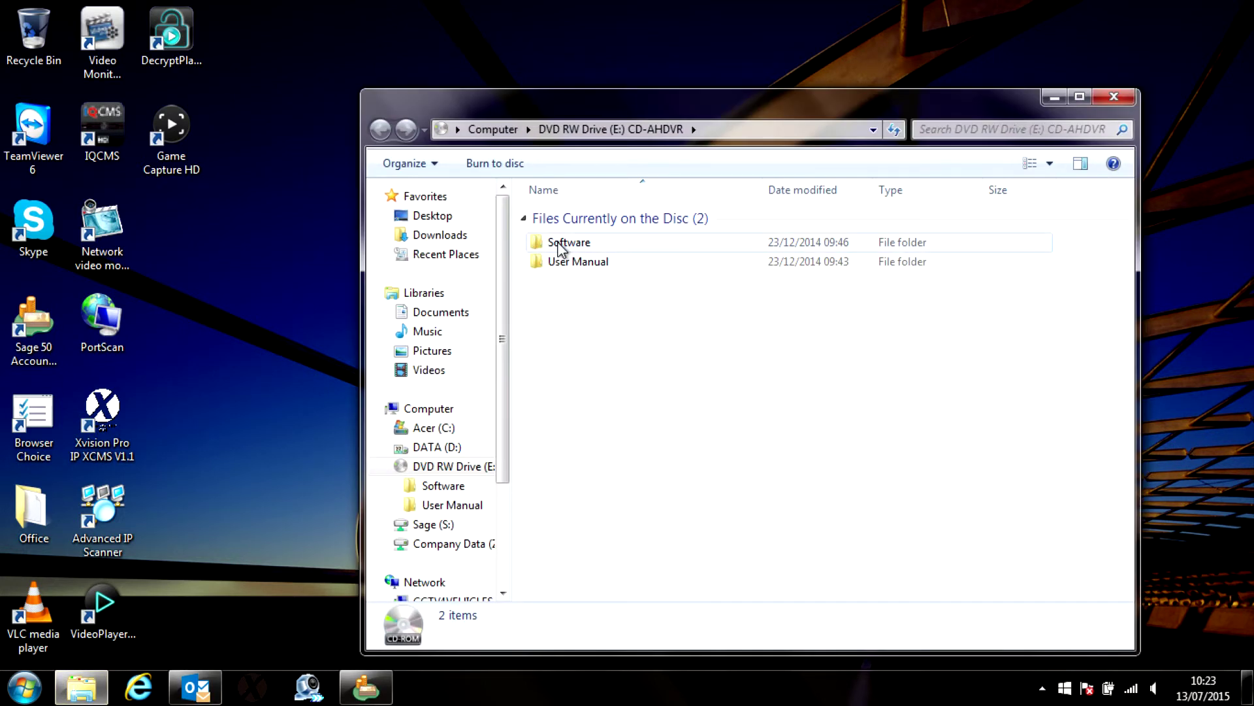
double_click(559, 243)
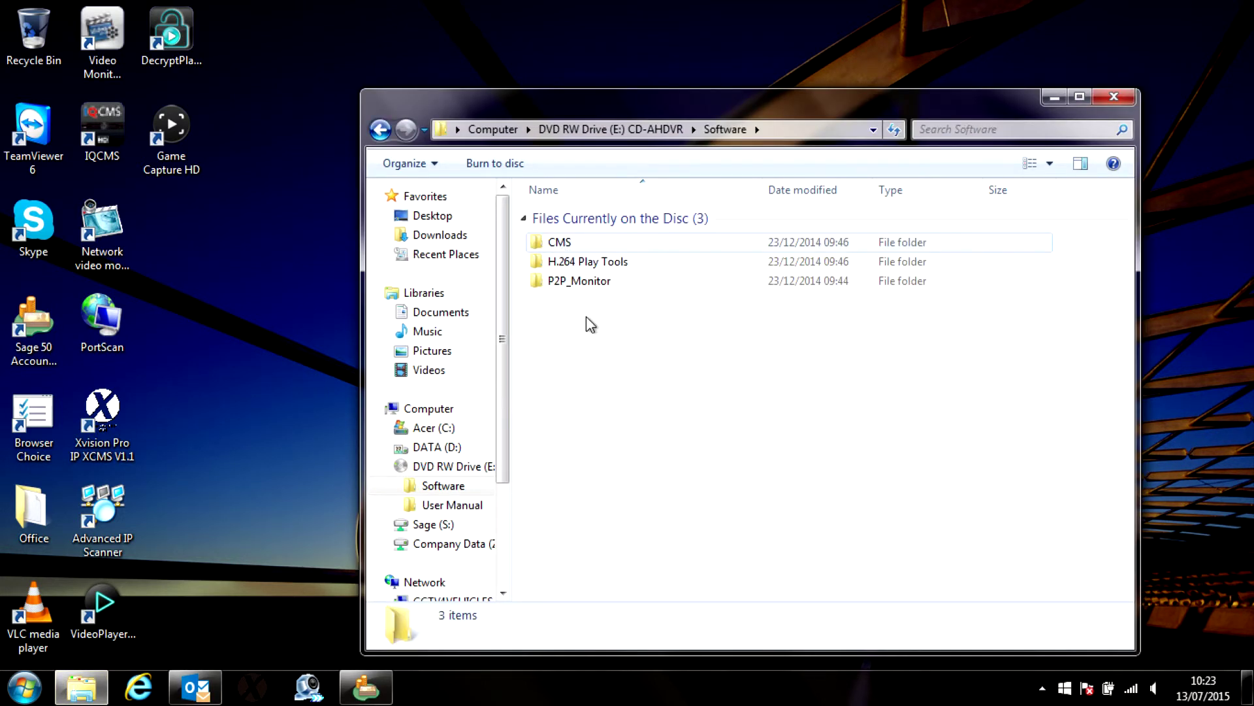
double_click(563, 243)
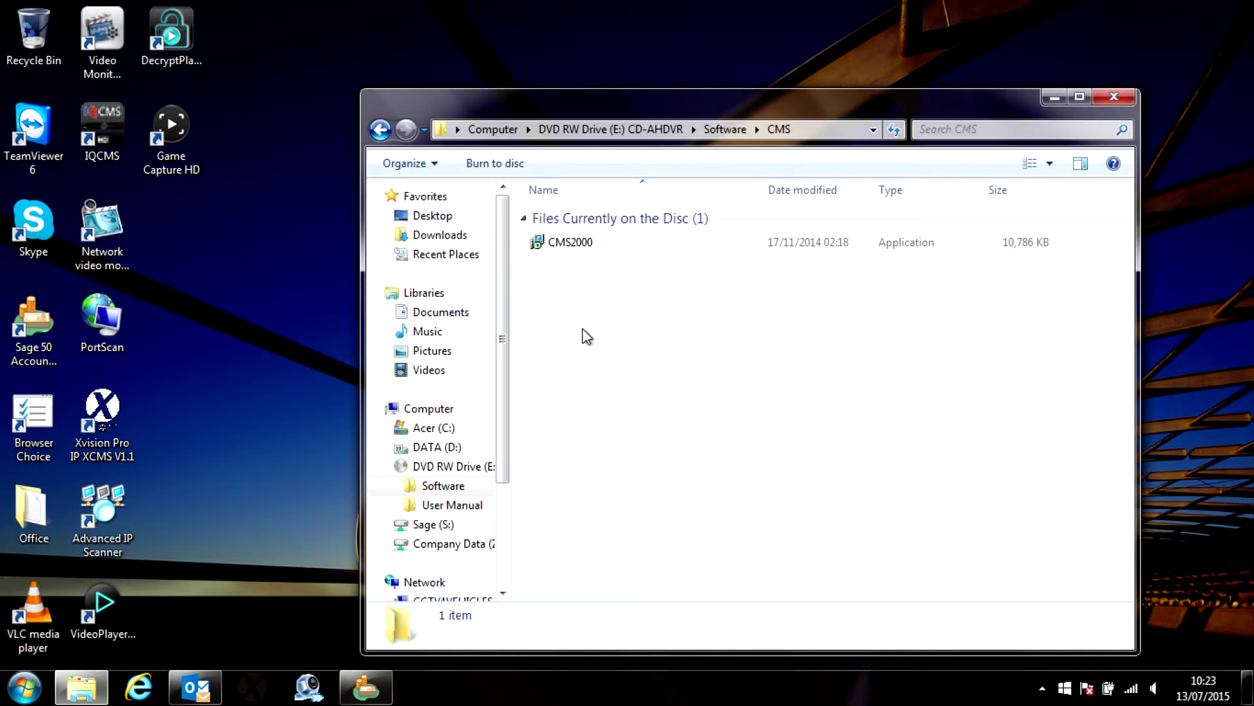
Install CMS2000 to C:\CMS2000 with a desktop shortcut, then close the disc's folder window.
left_click(566, 243)
double_click(566, 243)
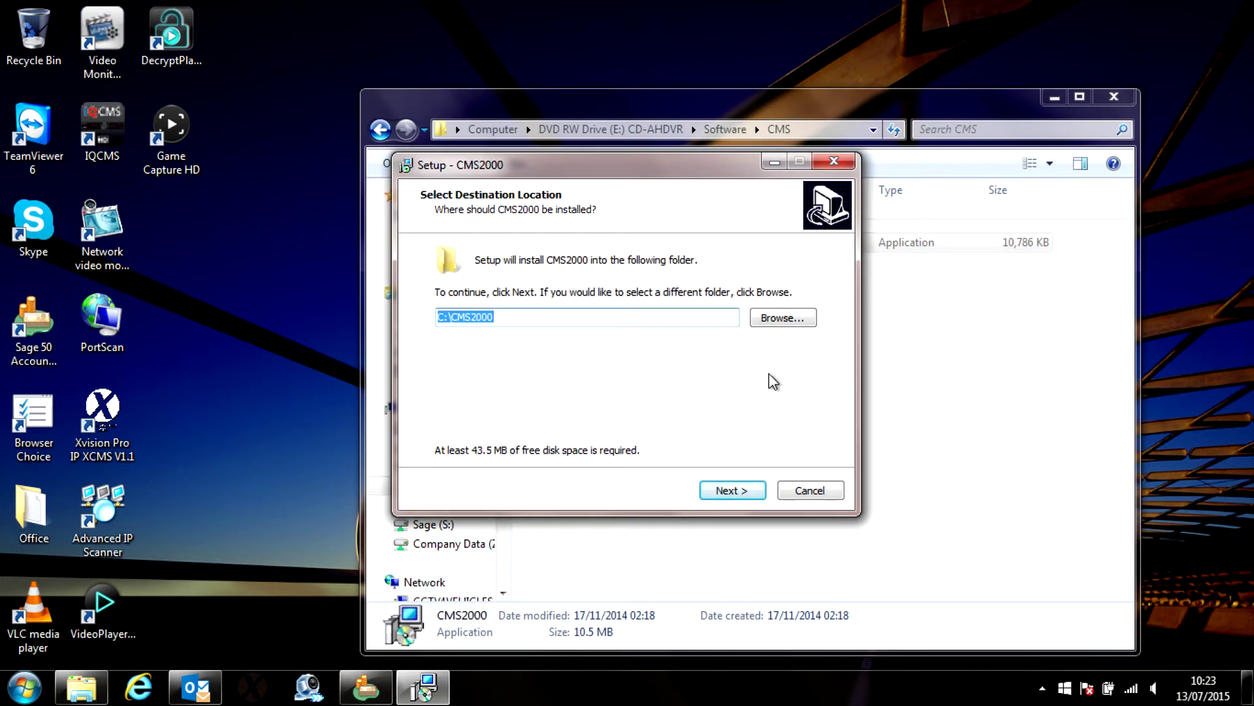
left_click(724, 490)
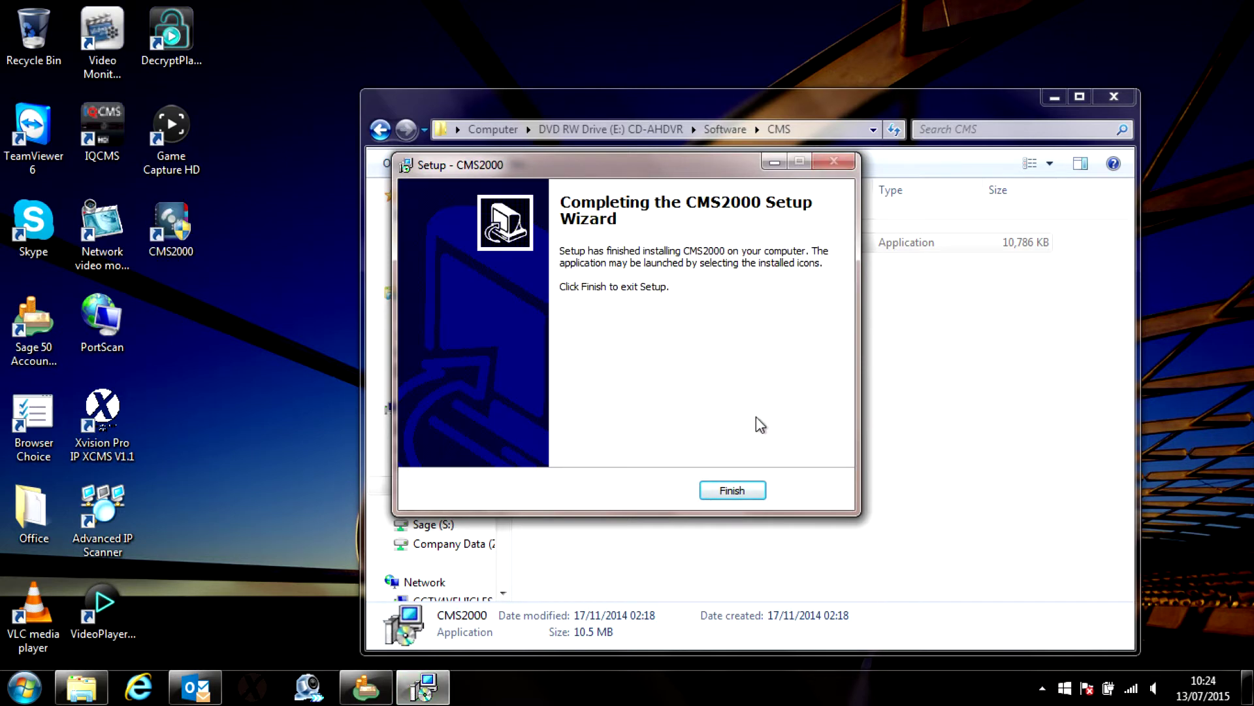
left_click(736, 491)
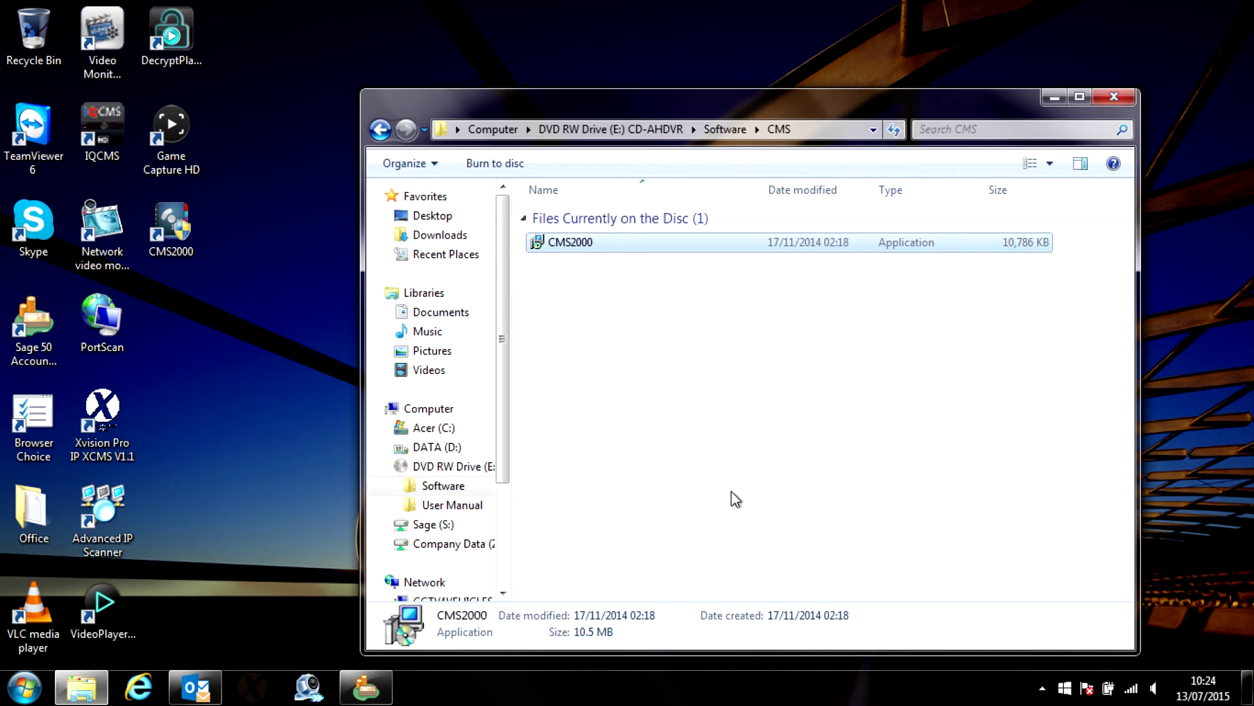
left_click(1114, 96)
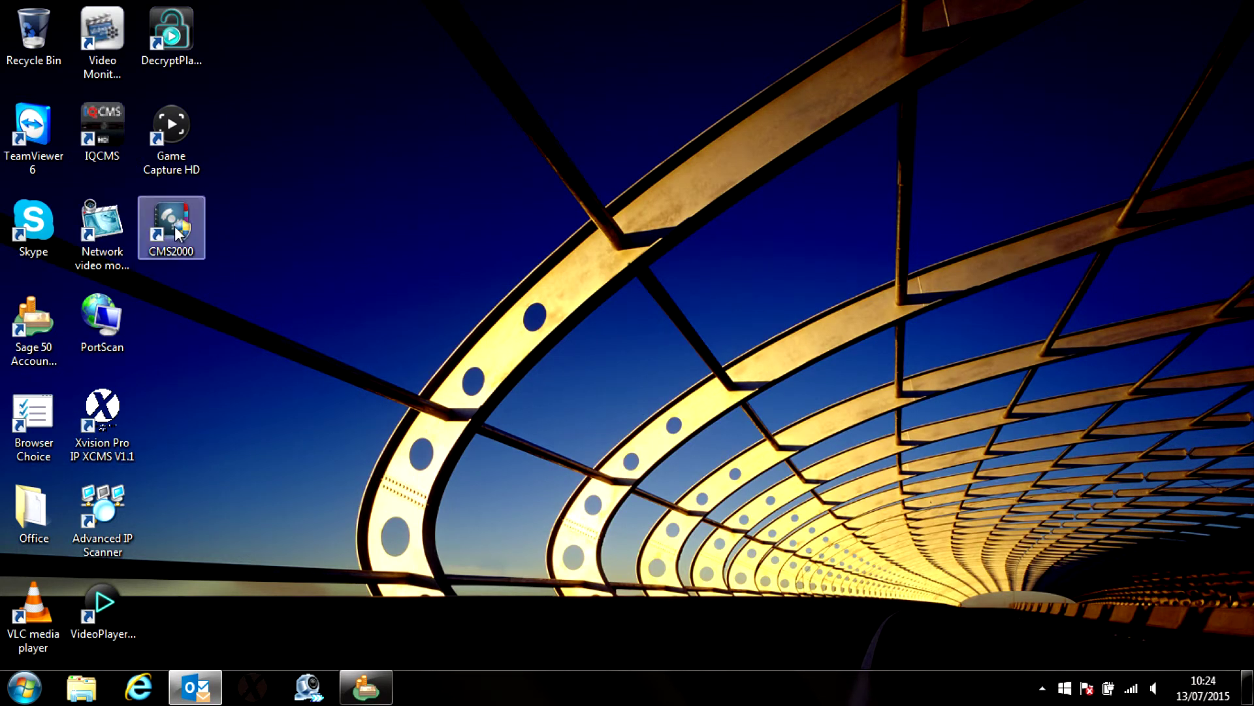
Launch CMS2000 from its desktop shortcut and show the SystemSetting options.
double_click(176, 210)
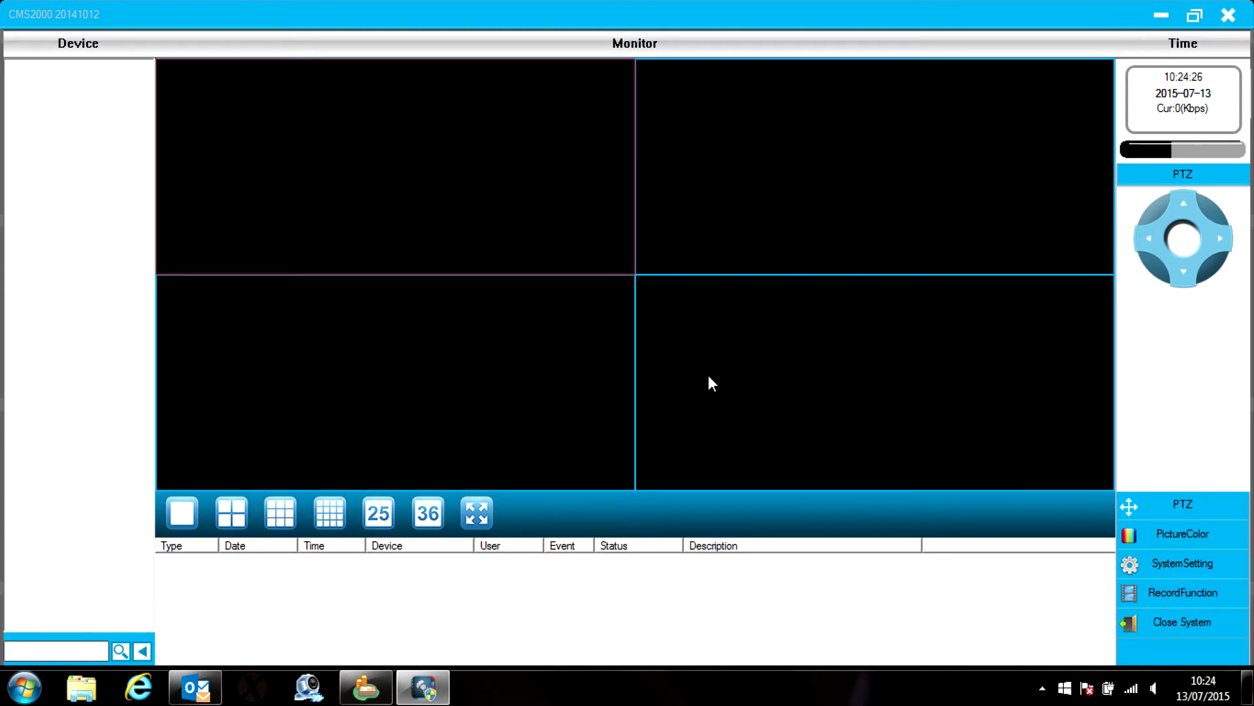
left_click(1179, 563)
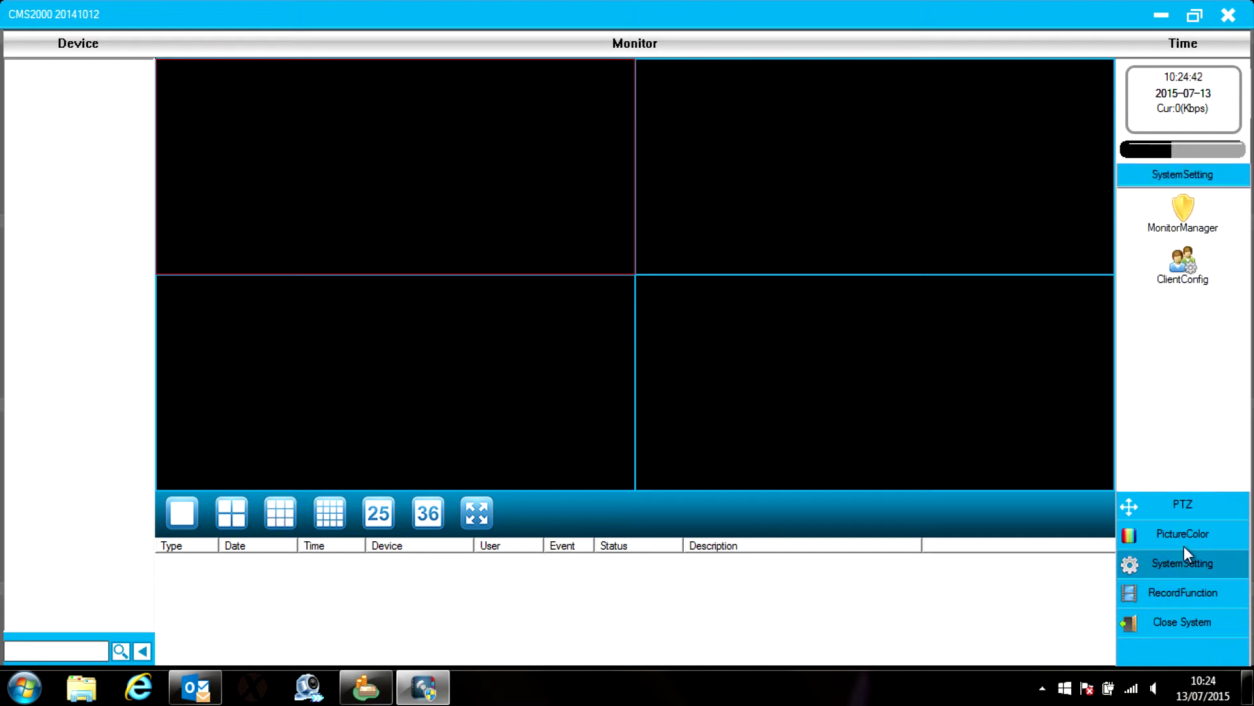
Search the network for DVRs and add the one at 10.0.0.22, port 8000, as 10.0.0.22_DVR.
left_click(1183, 209)
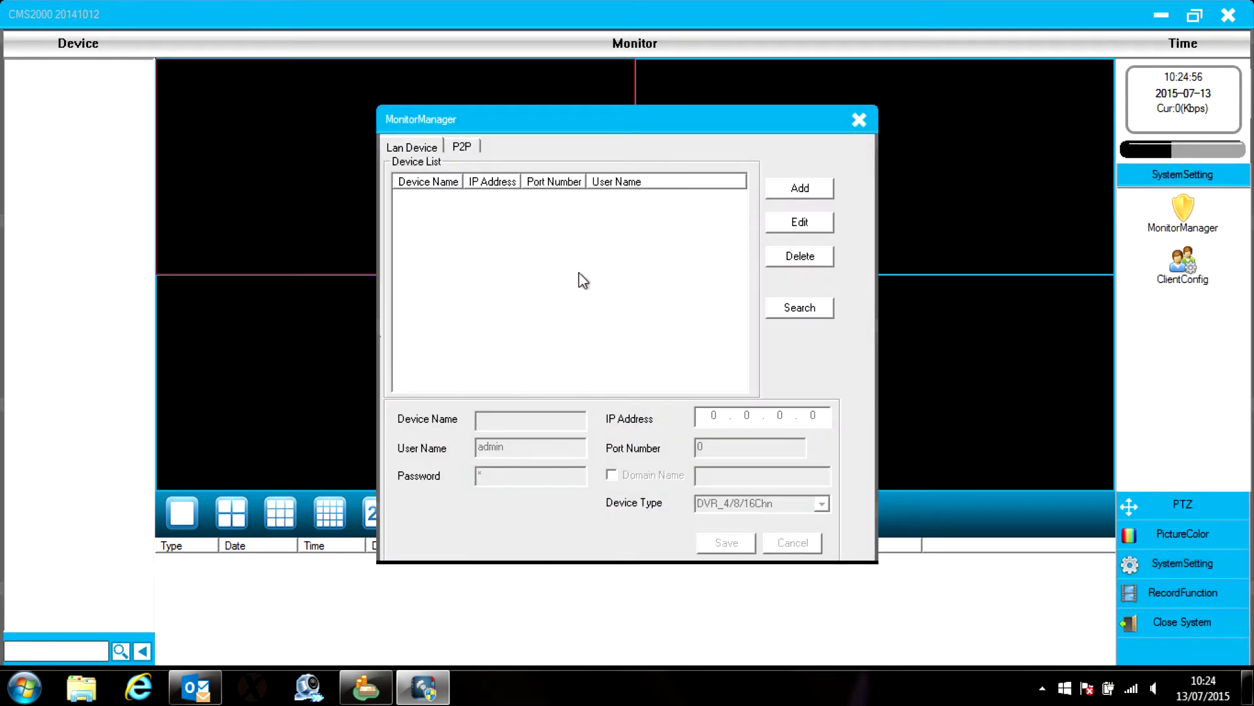
left_click(800, 308)
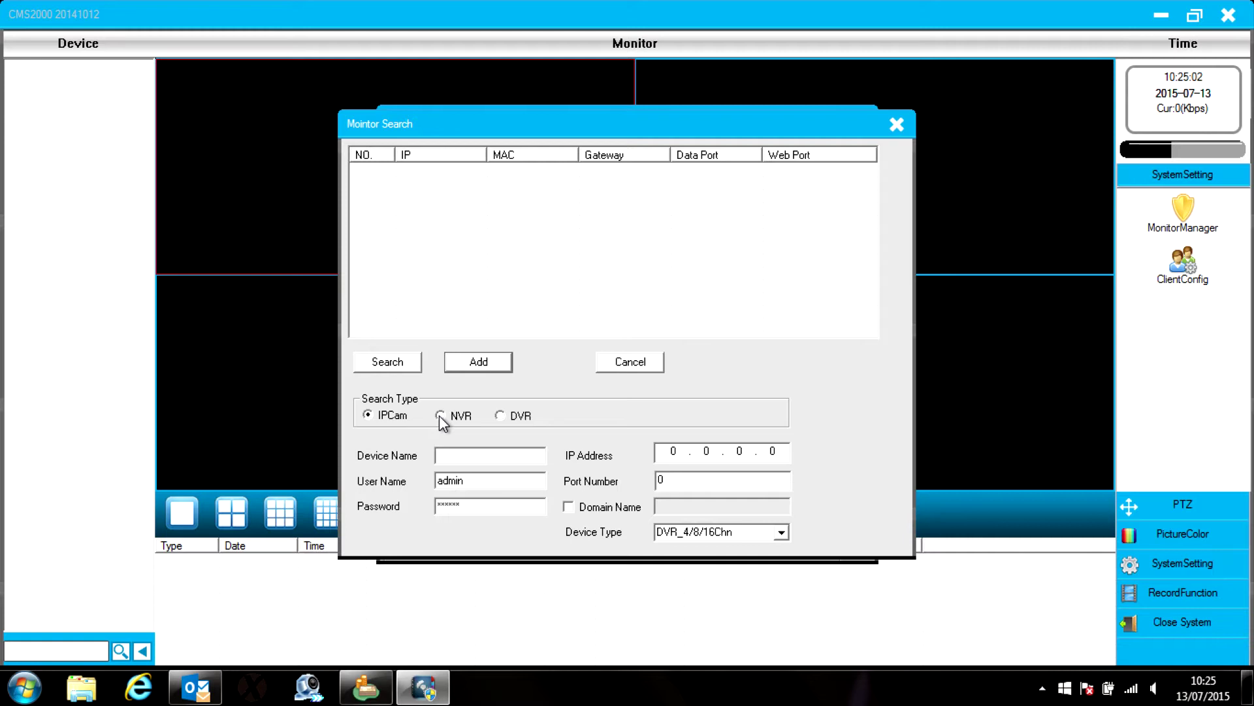
left_click(501, 415)
left_click(388, 364)
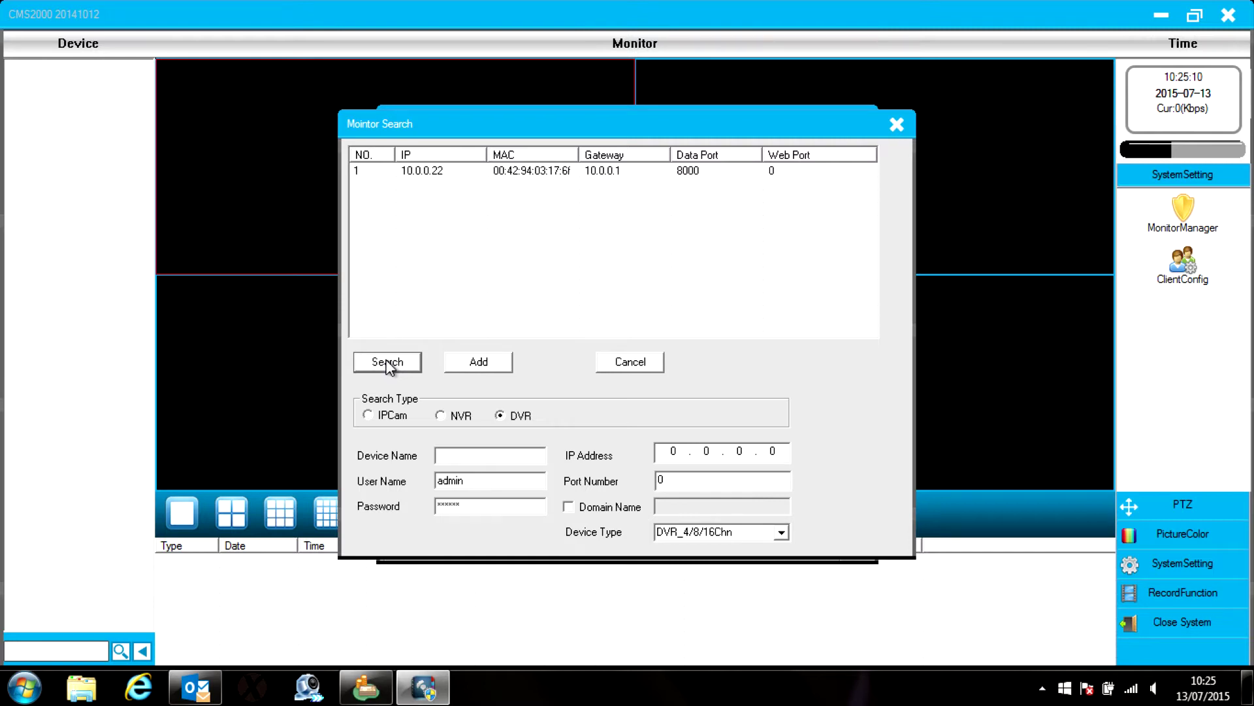
left_click(423, 171)
left_click(470, 361)
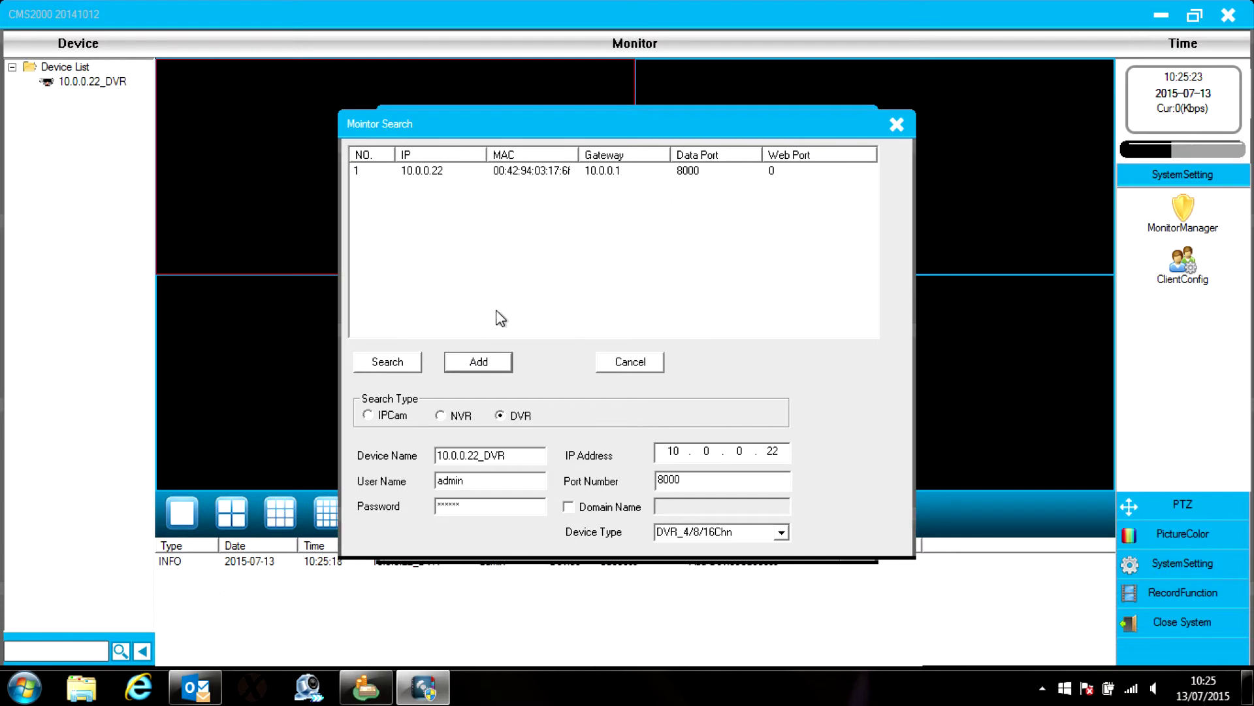
left_click(896, 124)
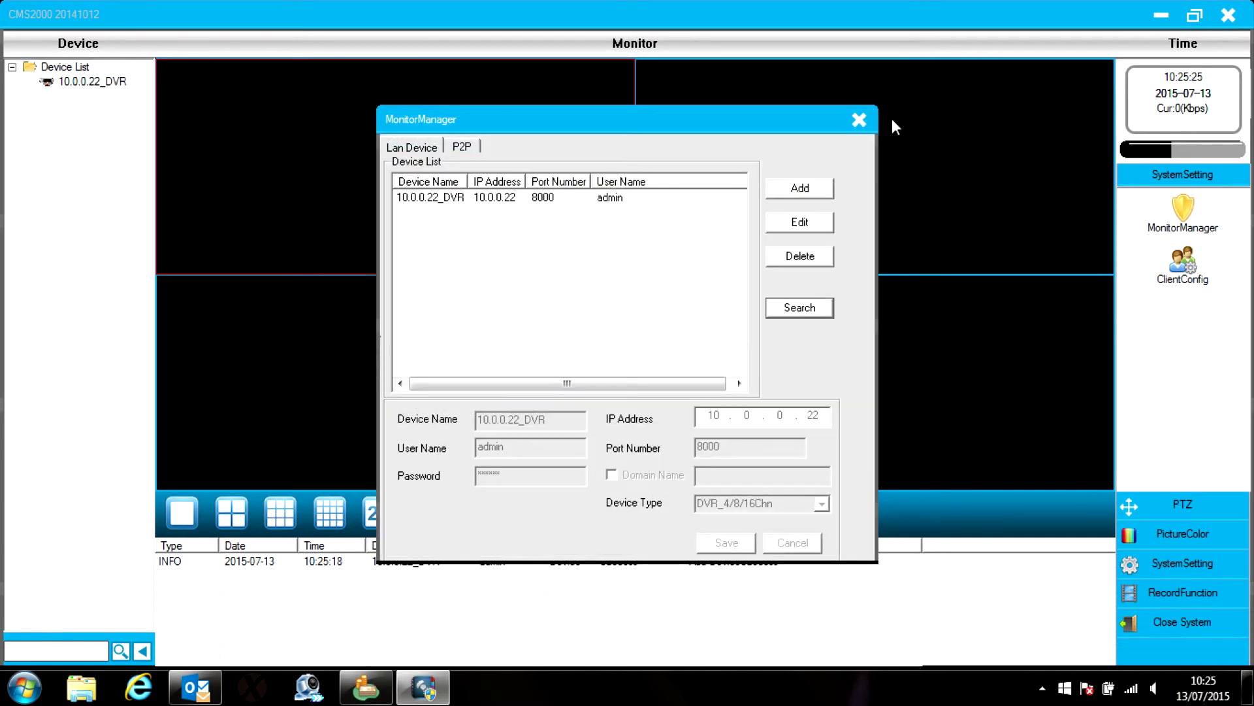
left_click(860, 120)
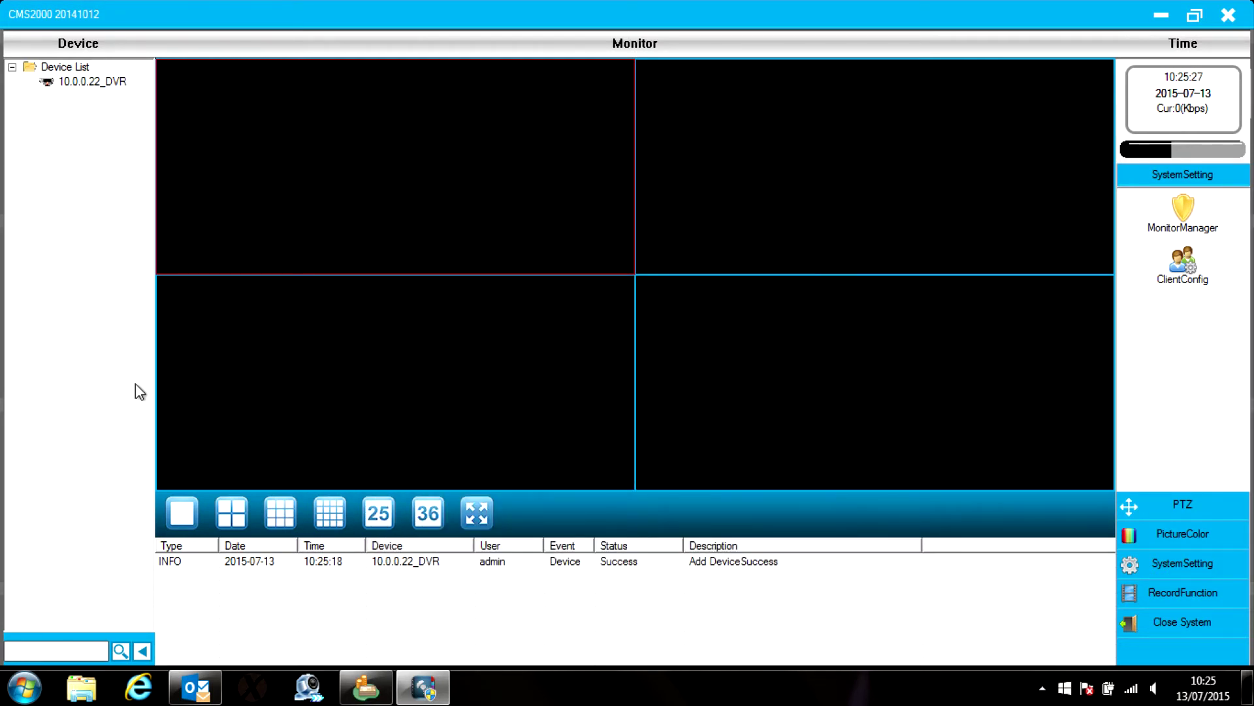
Connect 10.0.0.22_DVR and play CH_1 to CH_4 live in the four monitor panes.
double_click(60, 83)
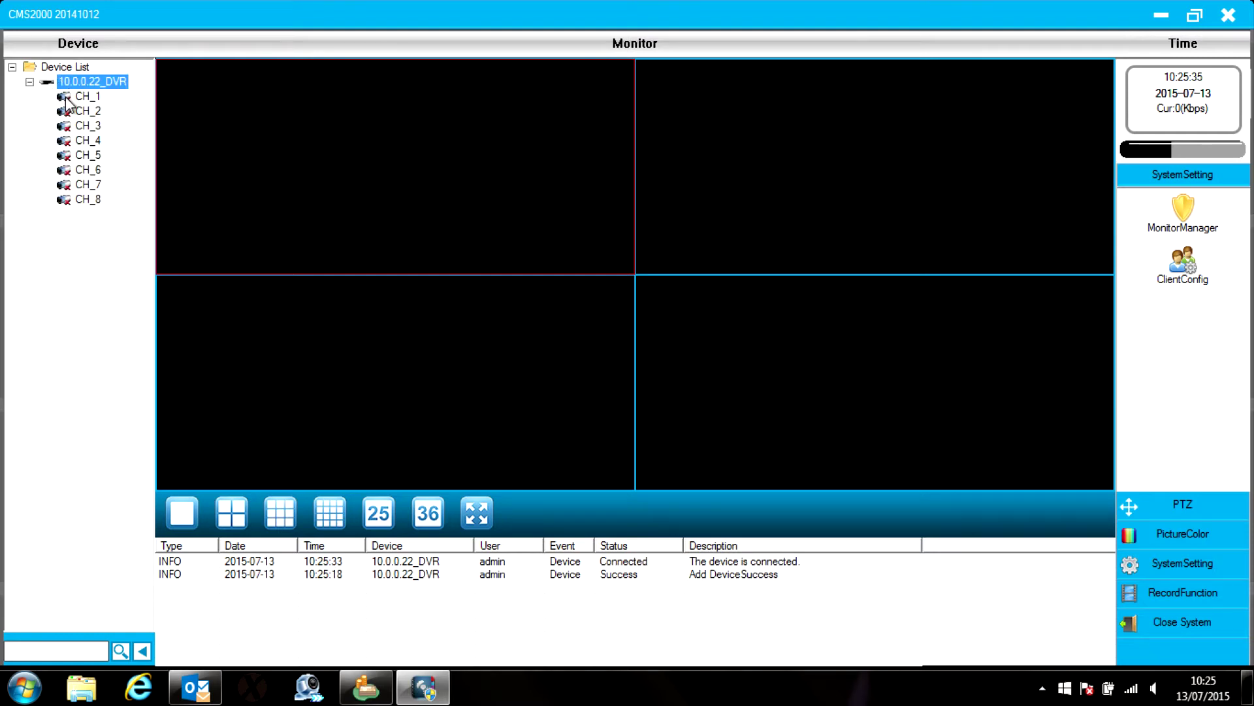
left_click_drag(76, 98, 575, 156)
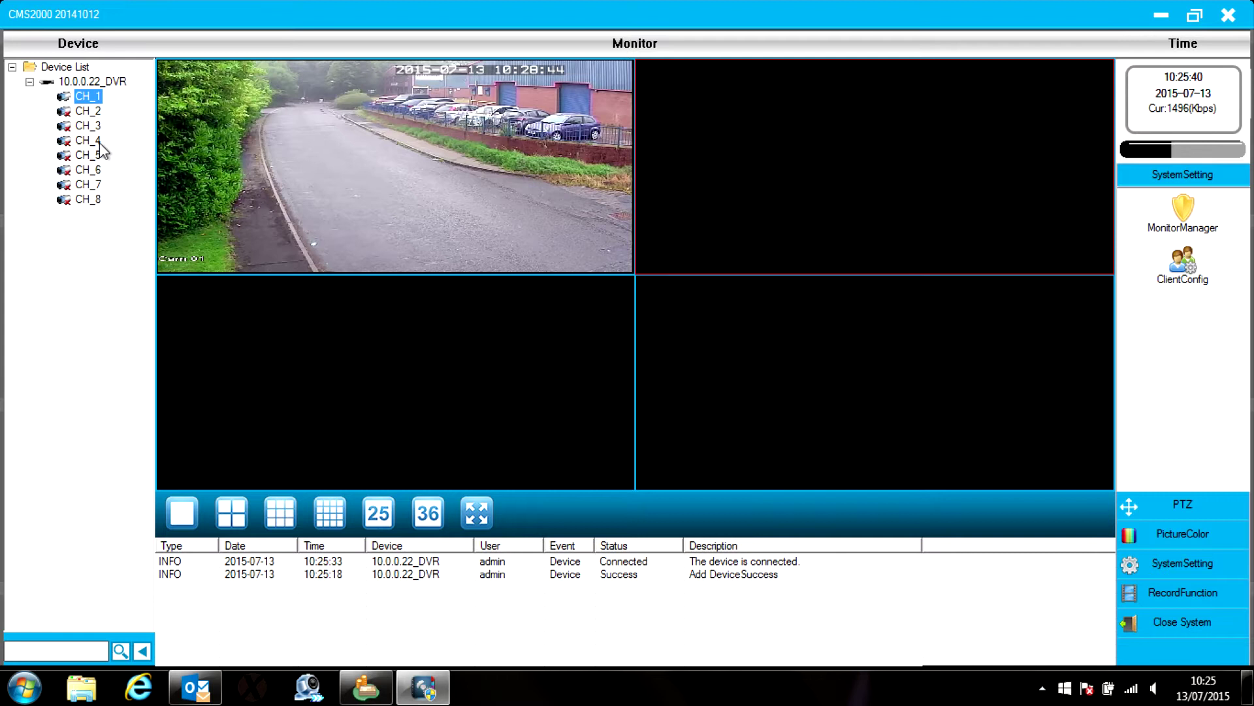
double_click(69, 111)
left_click_drag(73, 126, 261, 360)
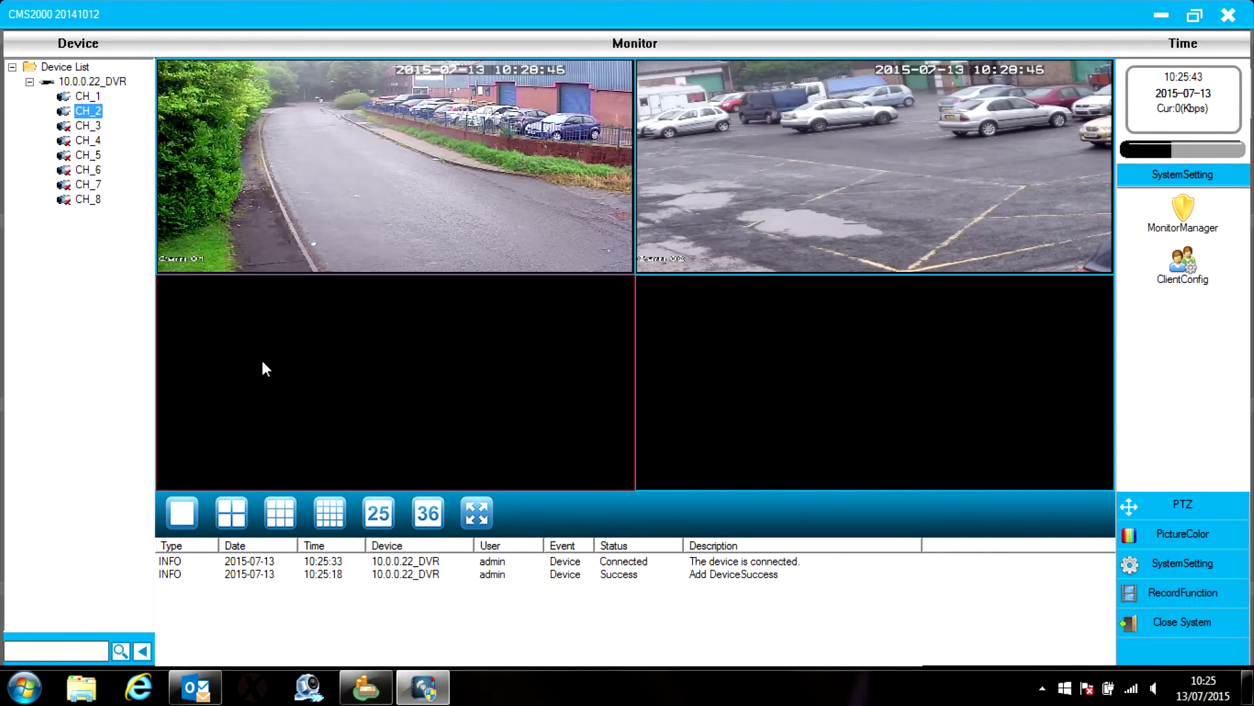
double_click(65, 133)
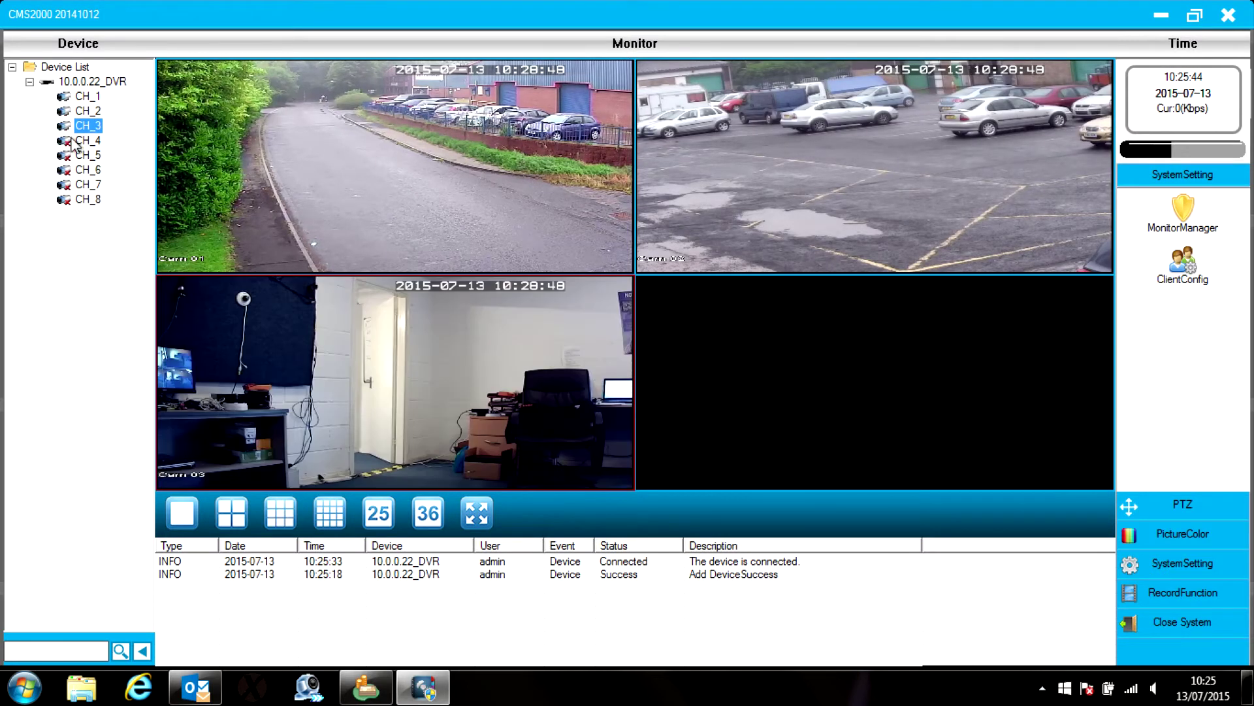
left_click(759, 351)
double_click(73, 140)
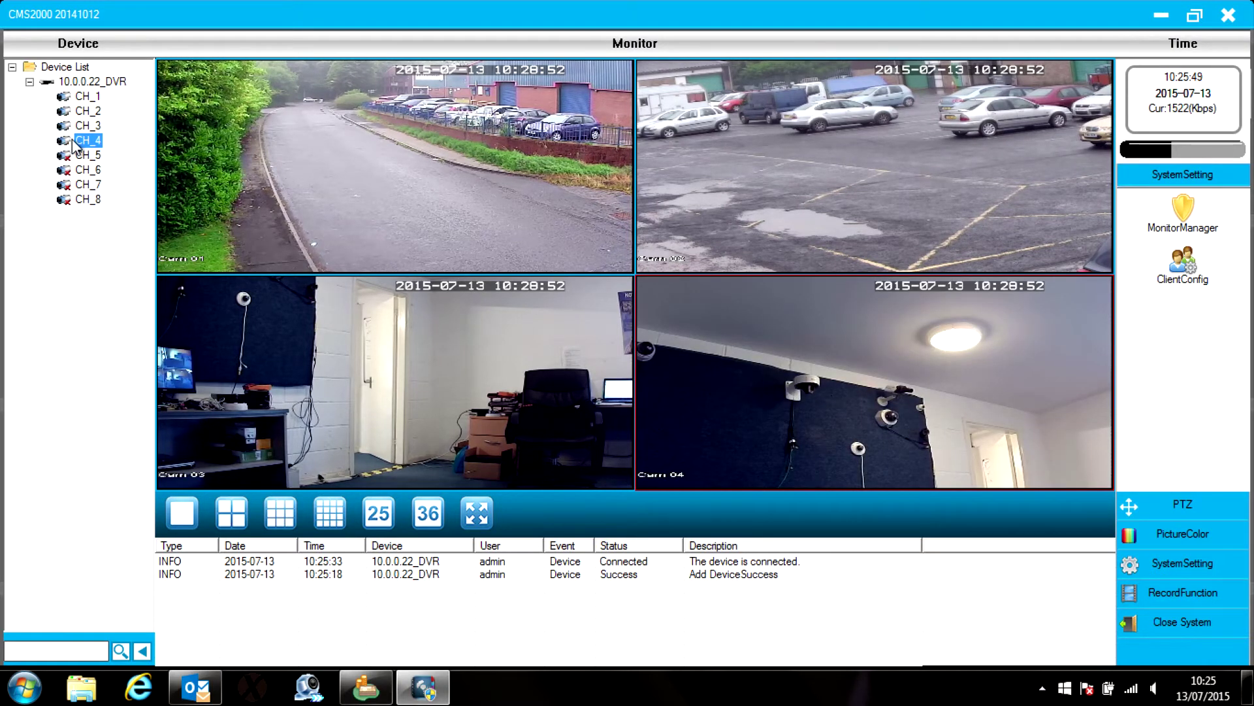
Try the 1, 9, 16, 25 and 36-pane layouts, then return to the four-pane camera view.
left_click(226, 234)
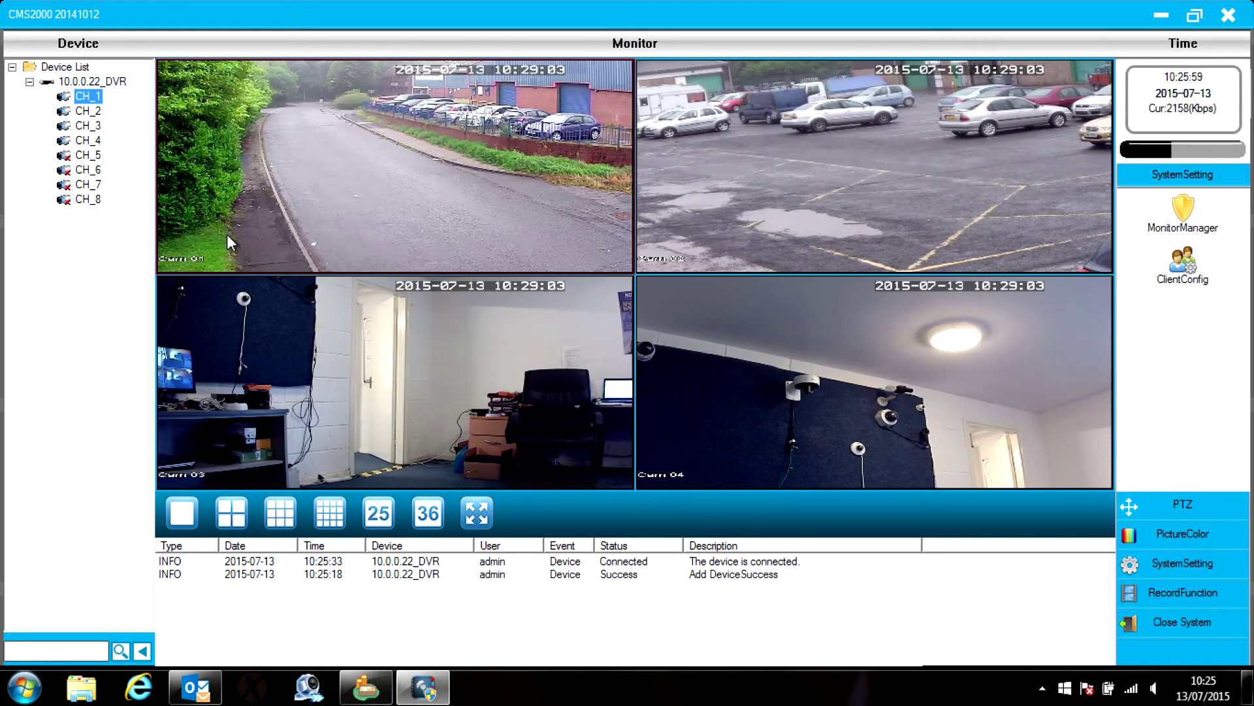
left_click(174, 507)
left_click(232, 512)
left_click(276, 519)
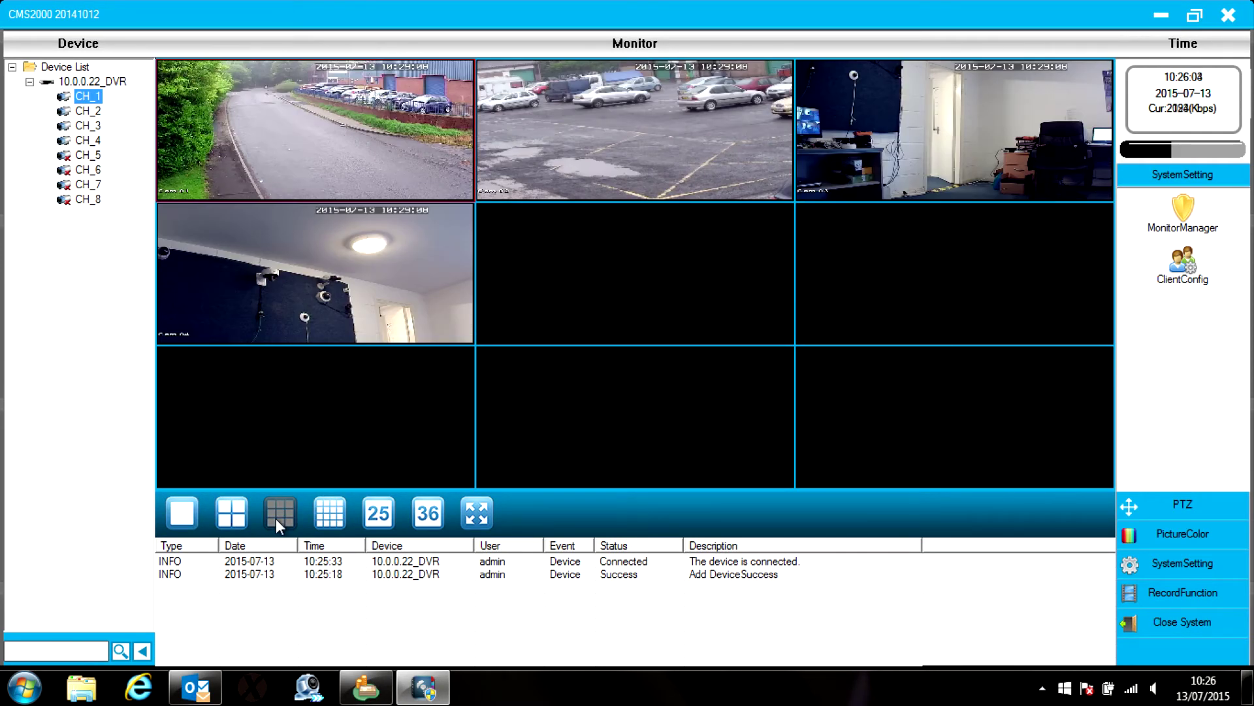
left_click(323, 516)
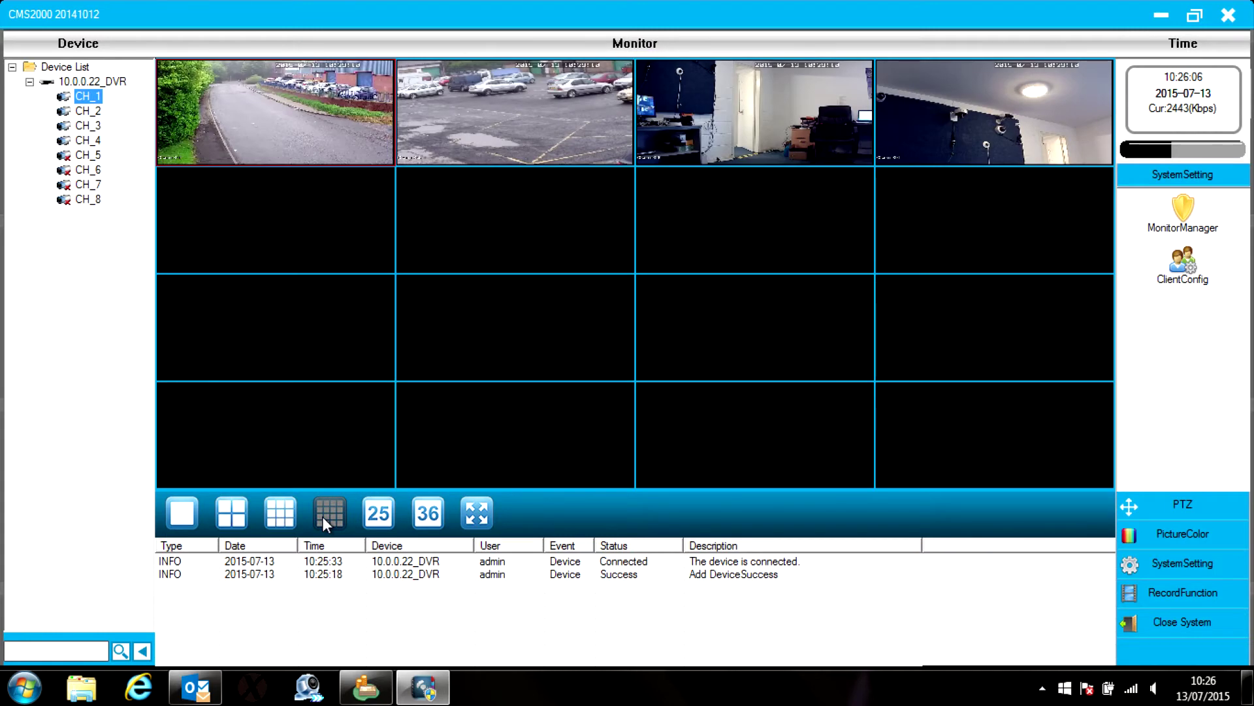
left_click(370, 512)
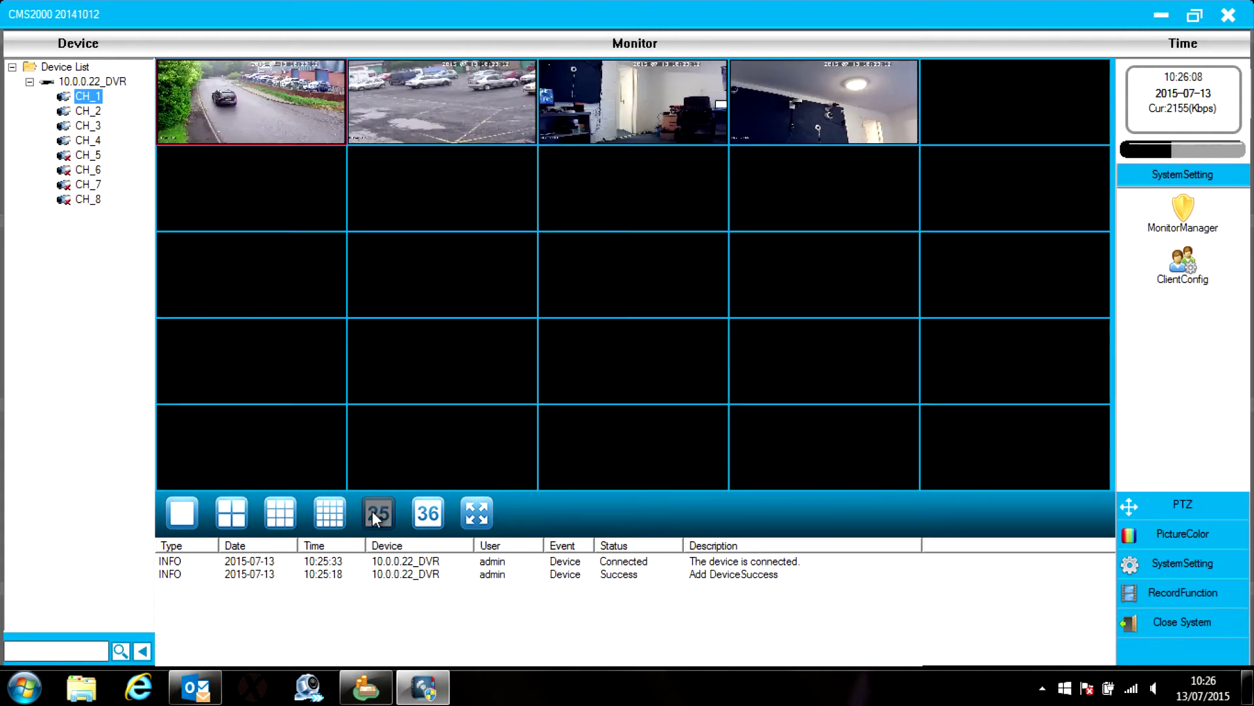
left_click(421, 513)
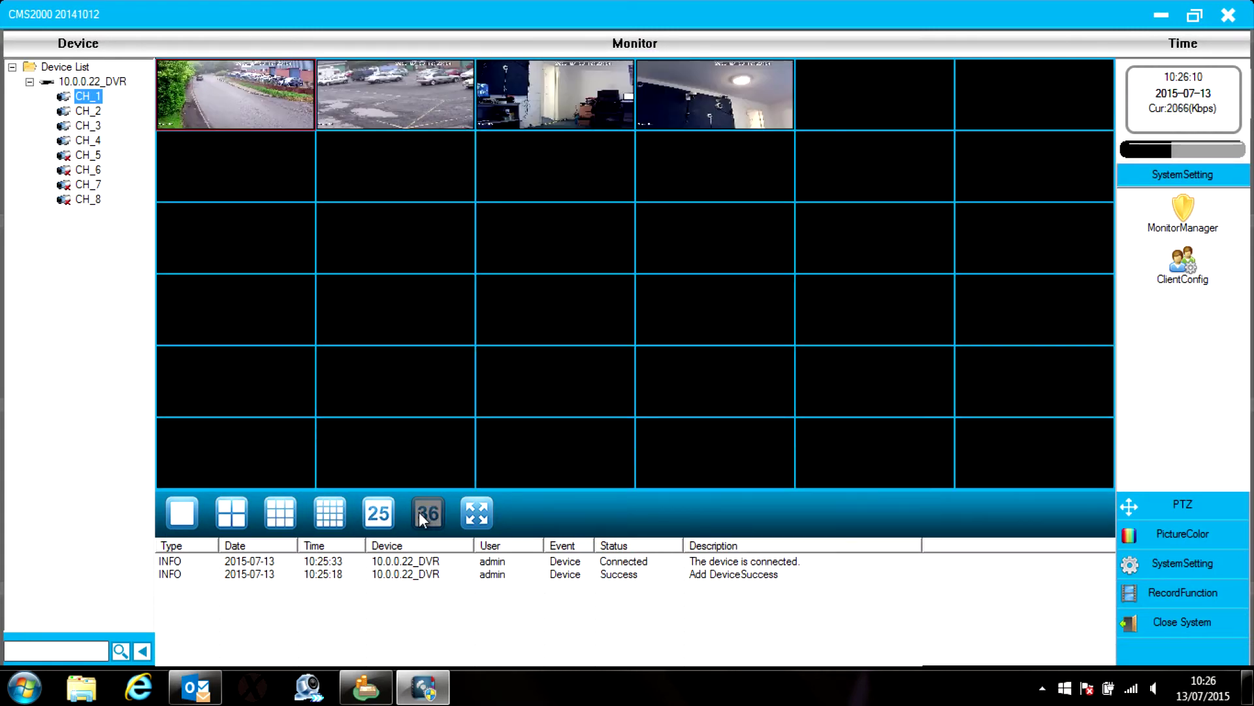
left_click(230, 517)
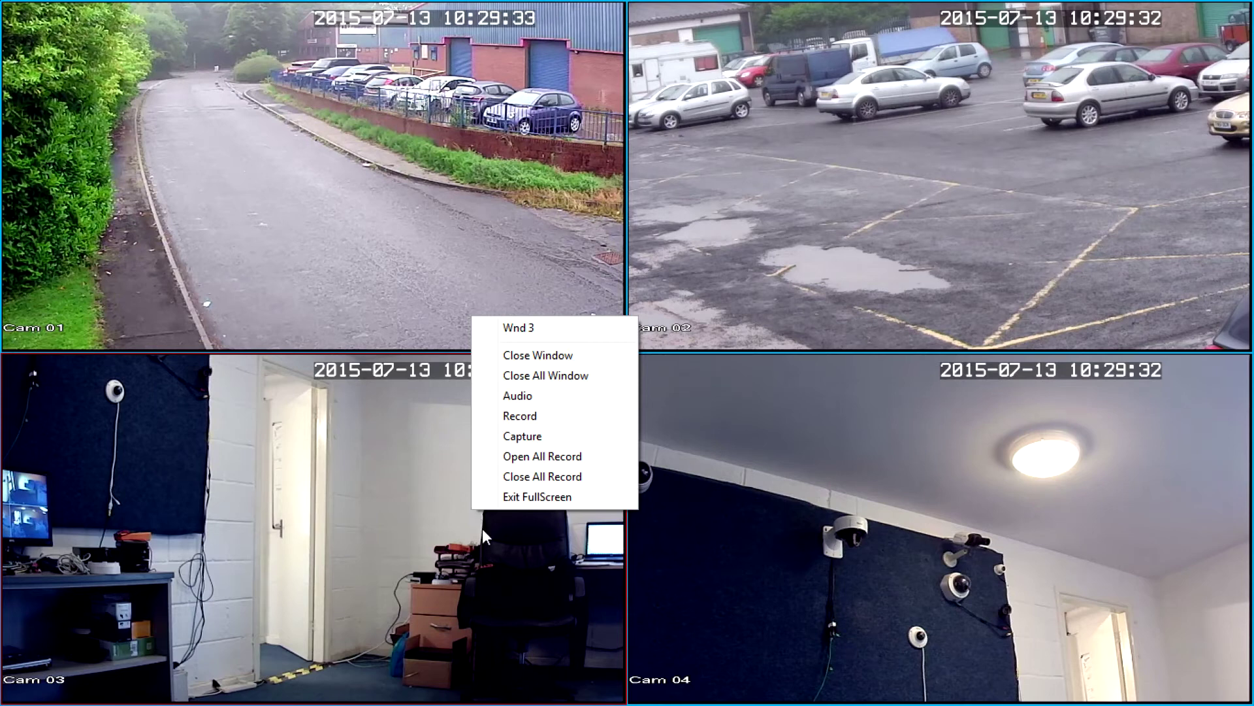
Exit full-screen and open RecordPlayBack for the 10.0.0.31 DVR.
left_click(523, 497)
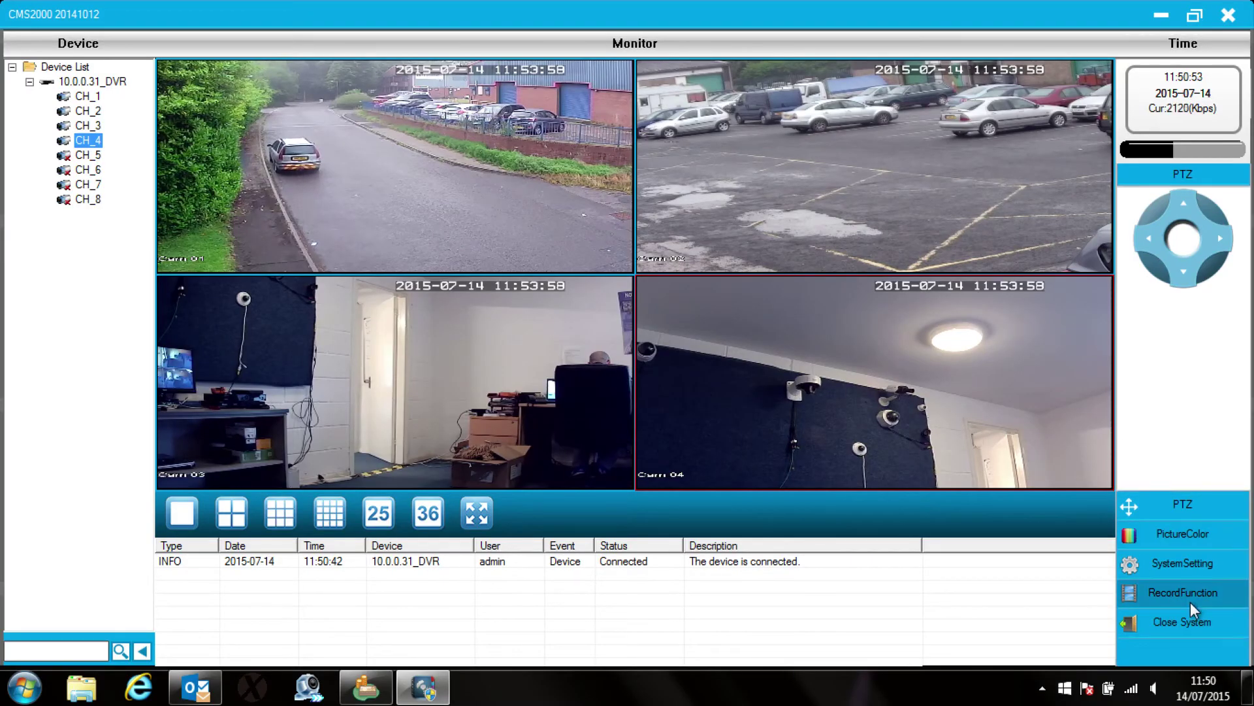
left_click(1191, 593)
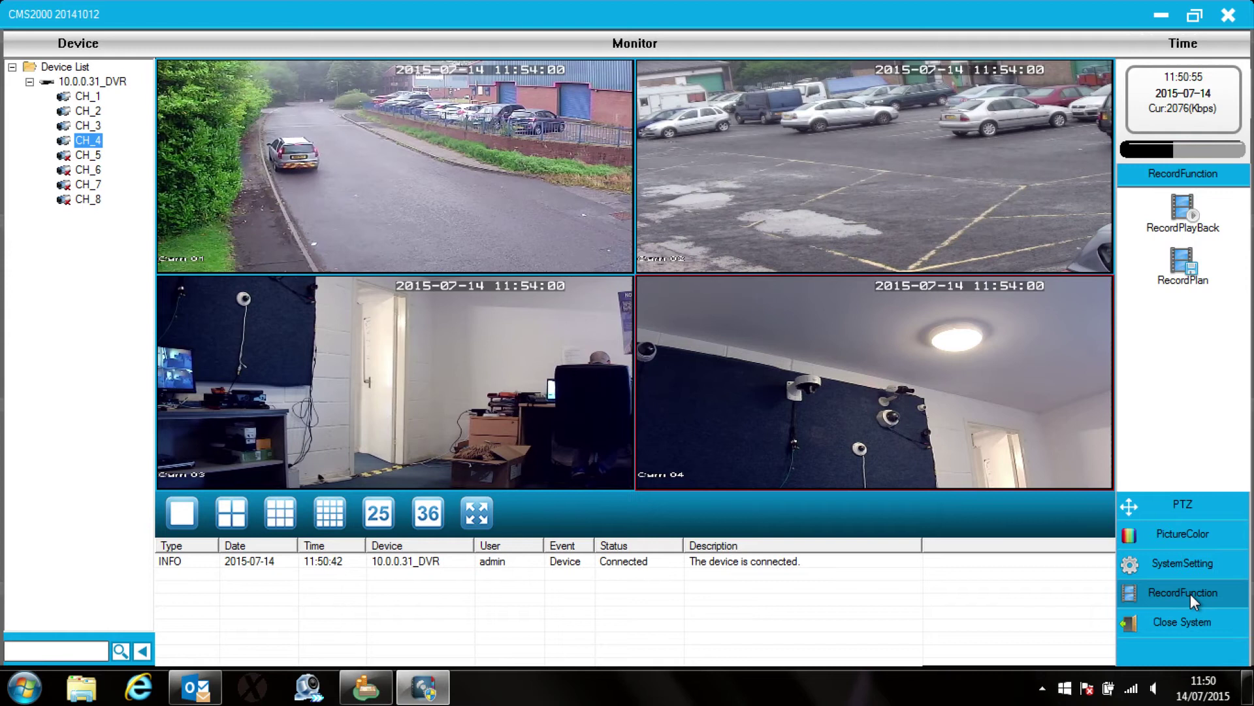
left_click(1185, 209)
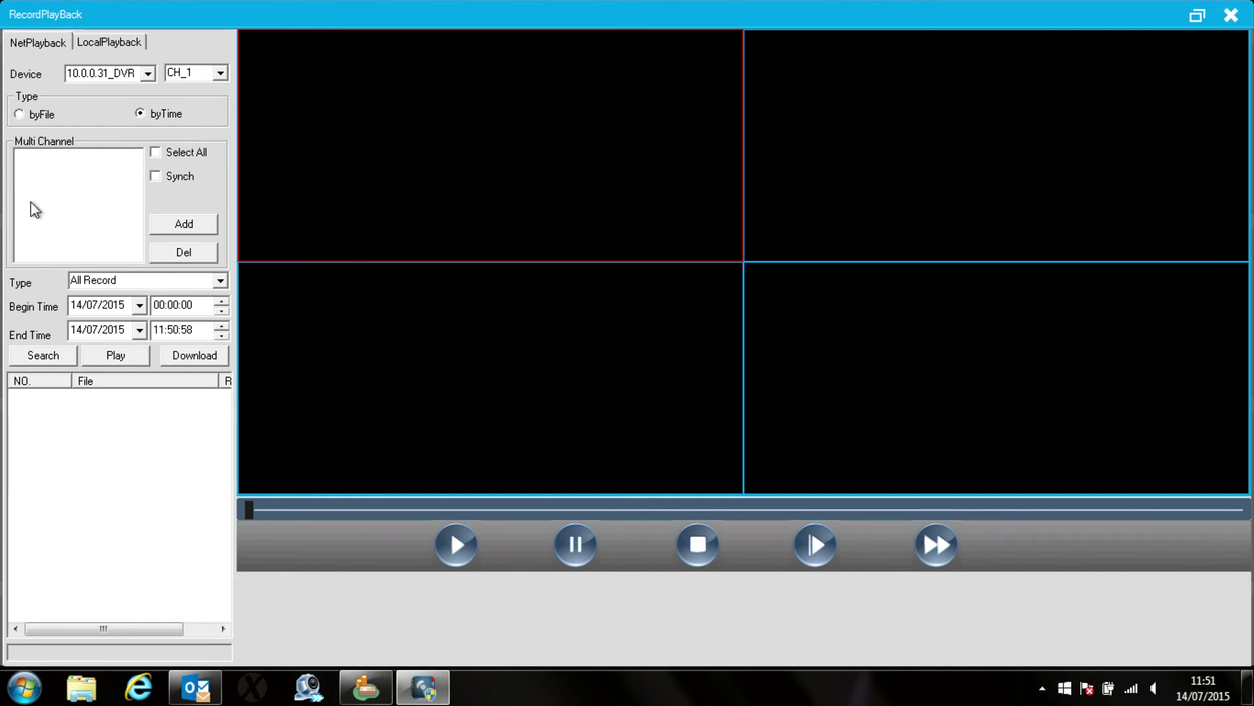
Search CH_1 recordings by file with begin and end dates of 13/07/2015.
left_click(20, 114)
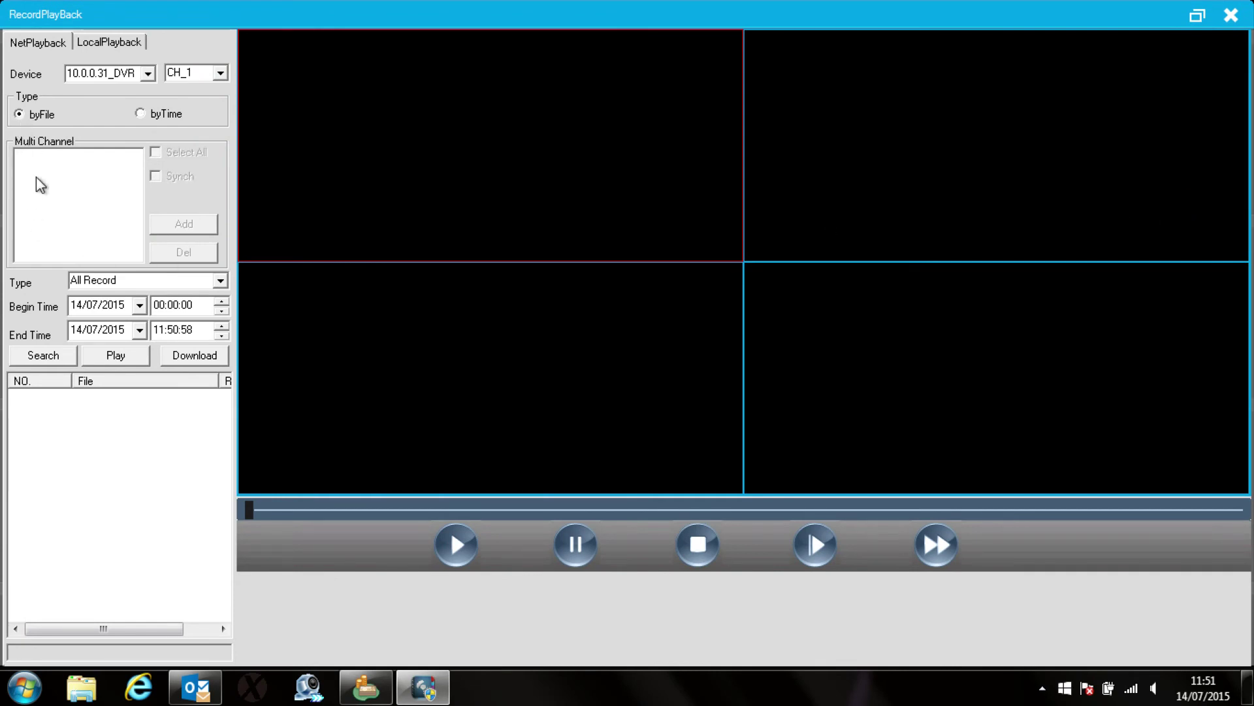
left_click(139, 305)
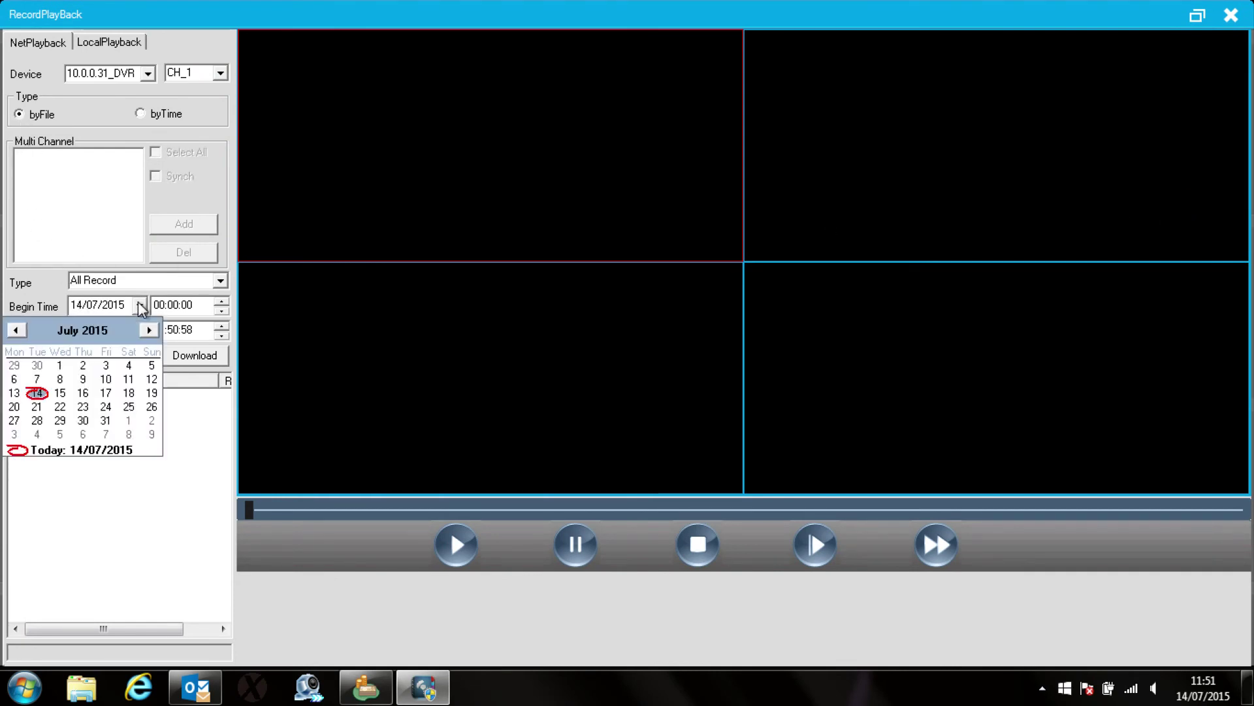
left_click(15, 394)
left_click(140, 331)
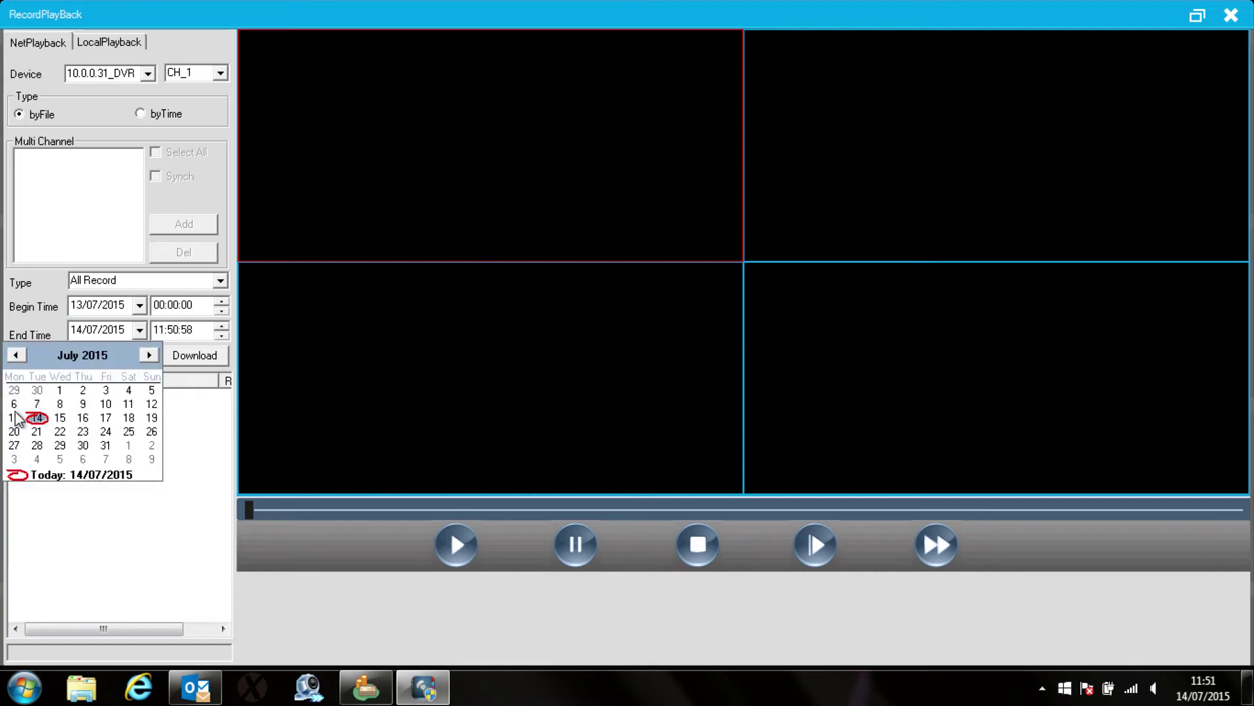
left_click(18, 422)
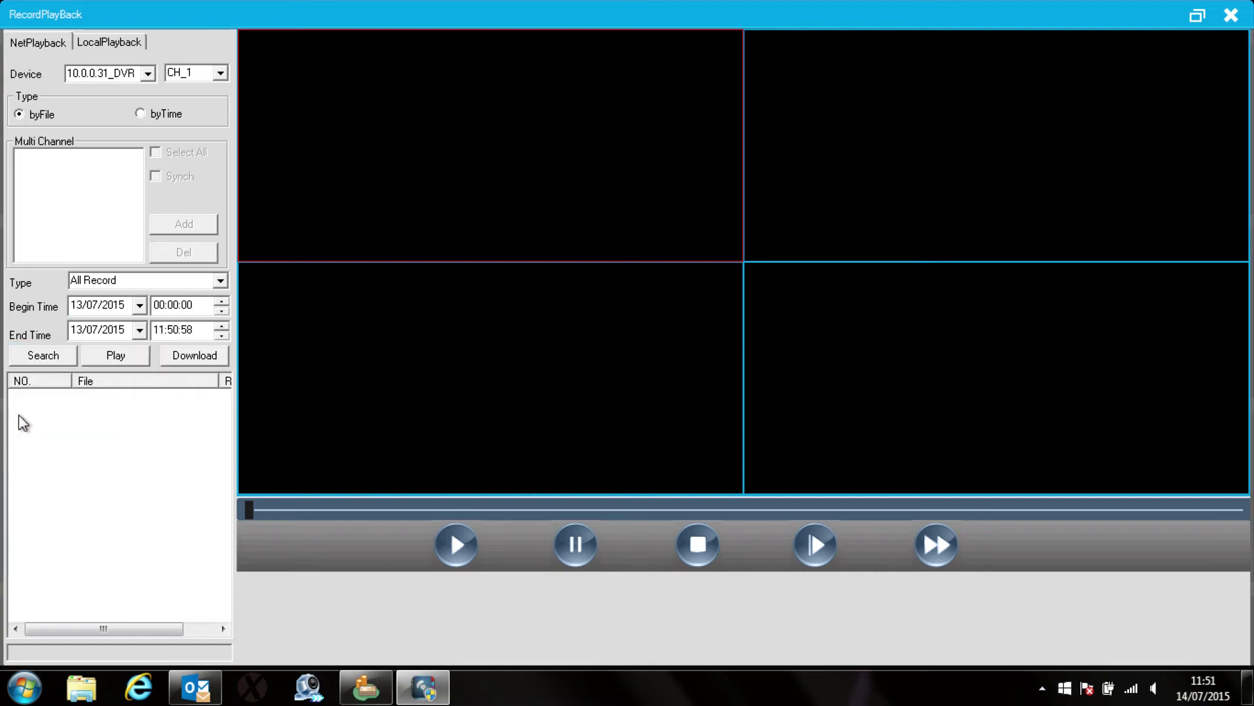
left_click(40, 356)
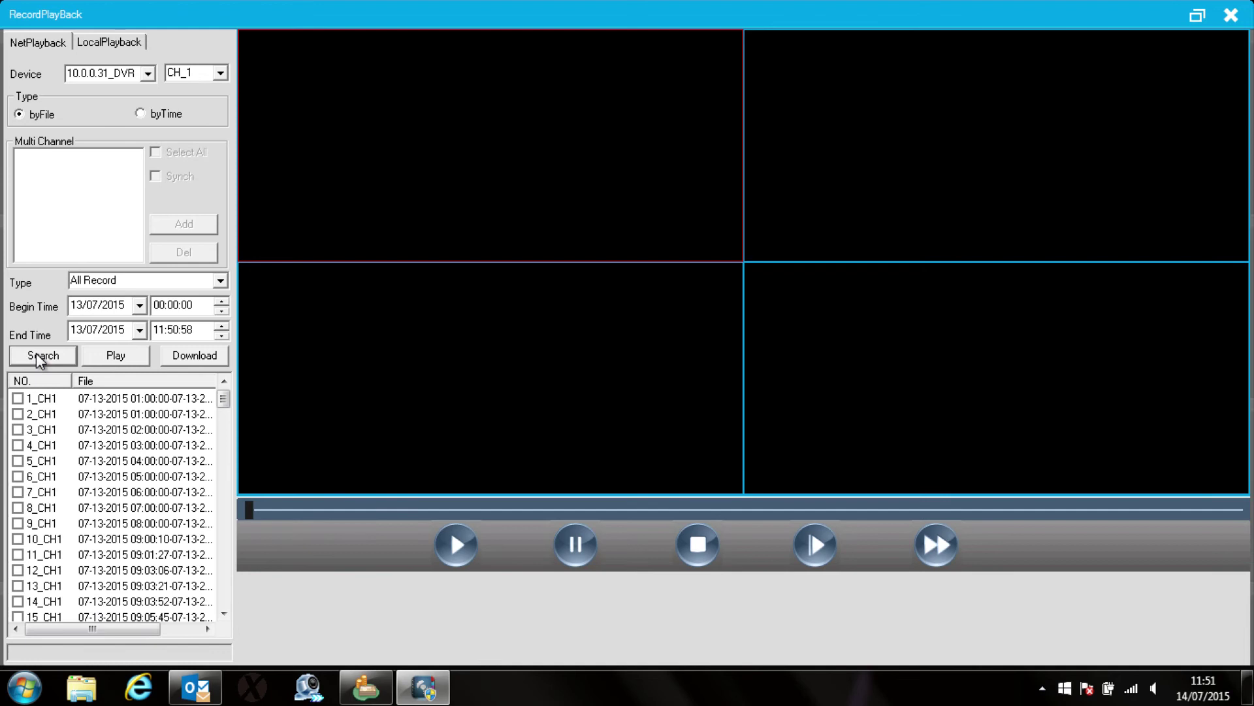
Play the 06:00 recording 7_CH1, then stop it.
left_click(19, 492)
left_click(117, 361)
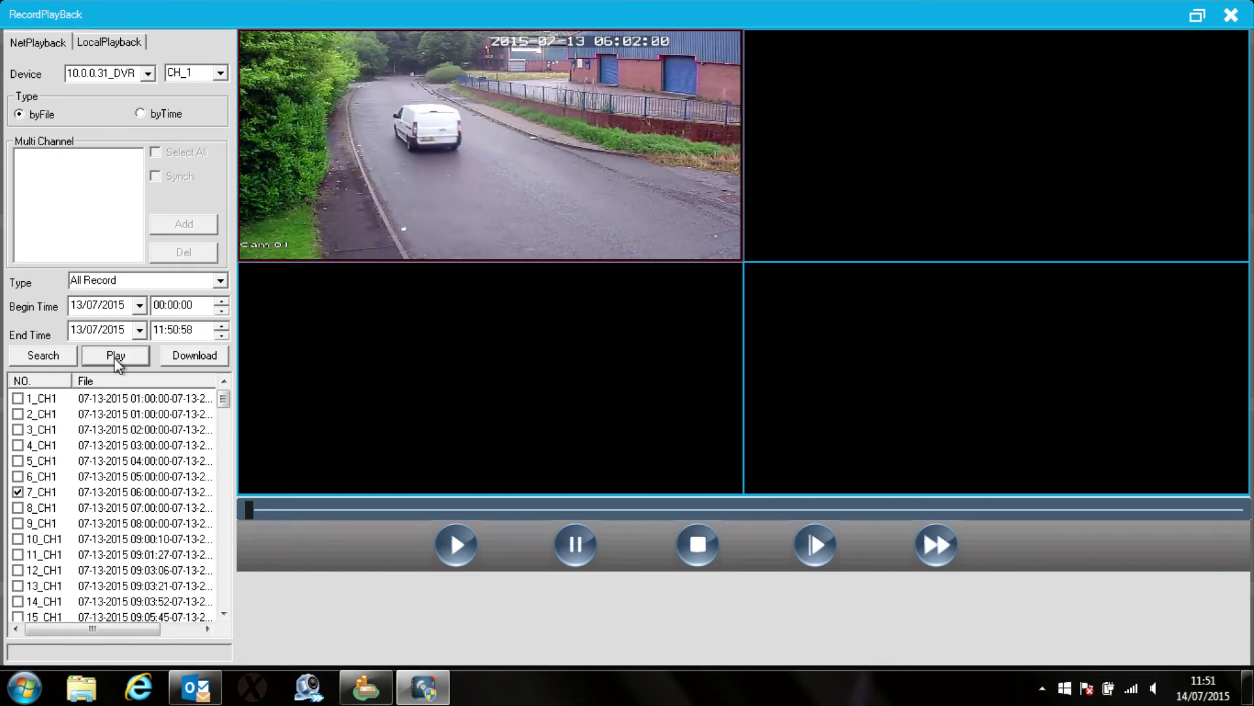
left_click(712, 548)
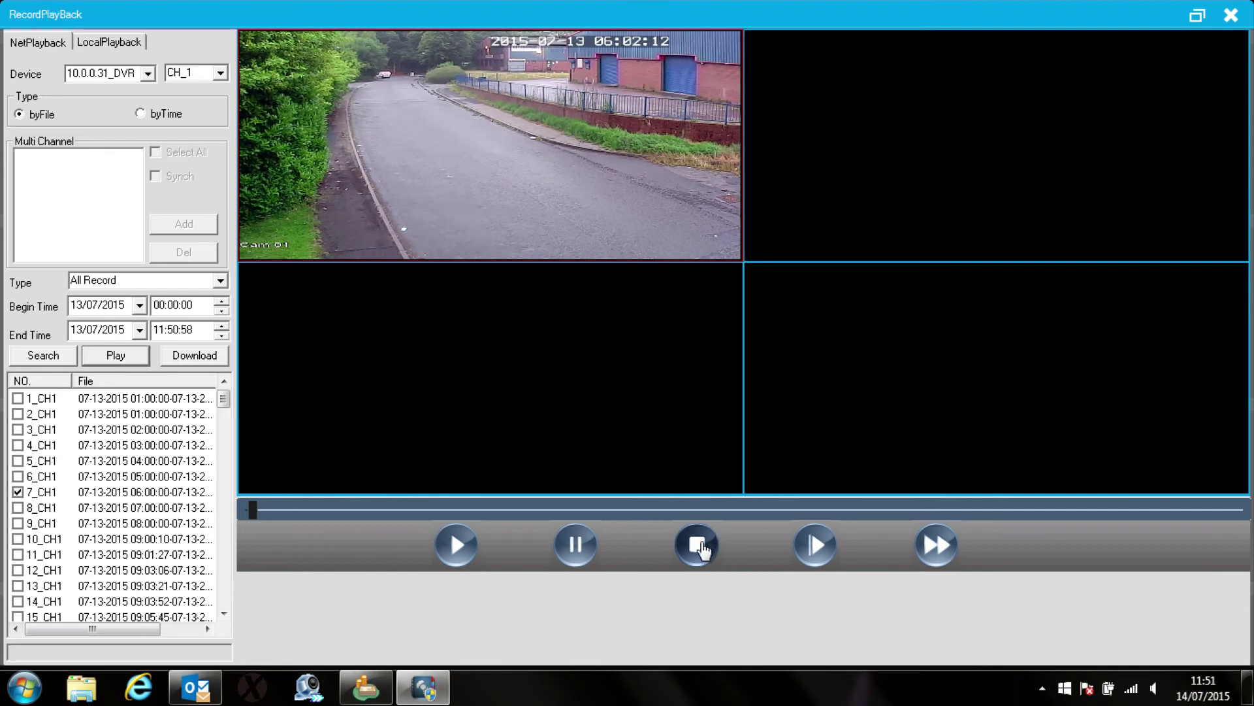
Switch to byTime search and add CH_1, CH_2, CH_3 and CH_4 to the multi-channel list.
left_click(141, 114)
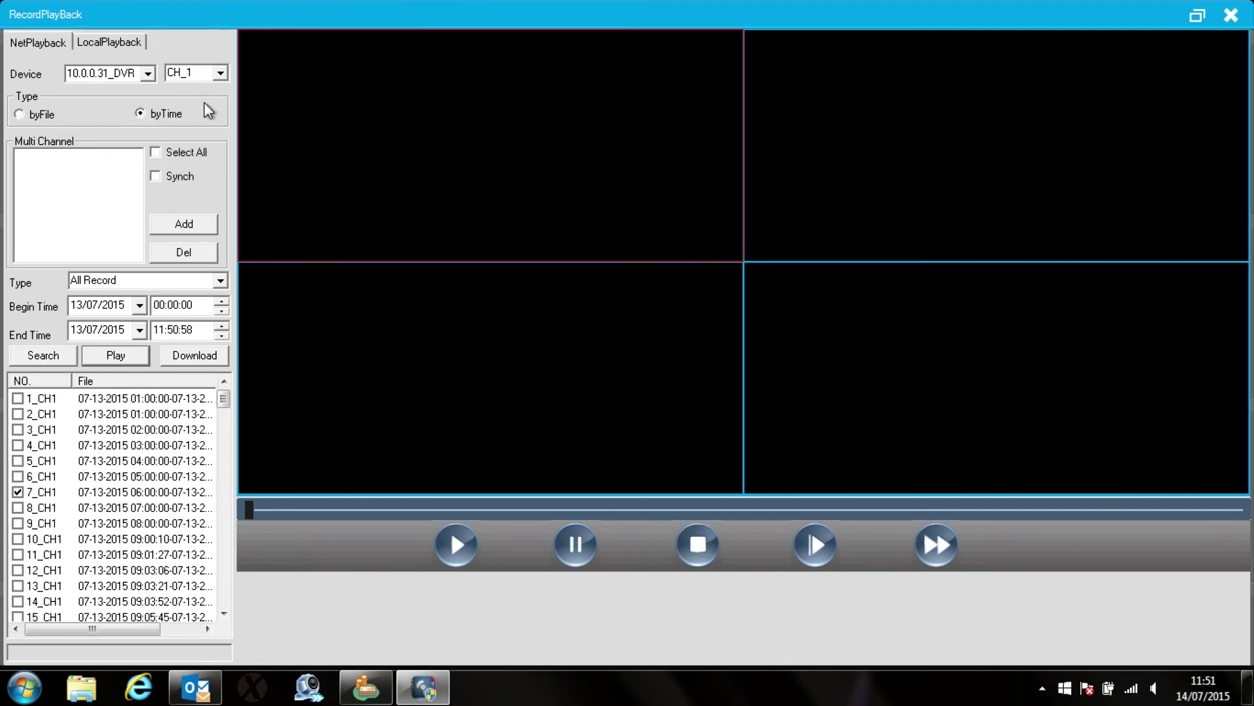
left_click(188, 228)
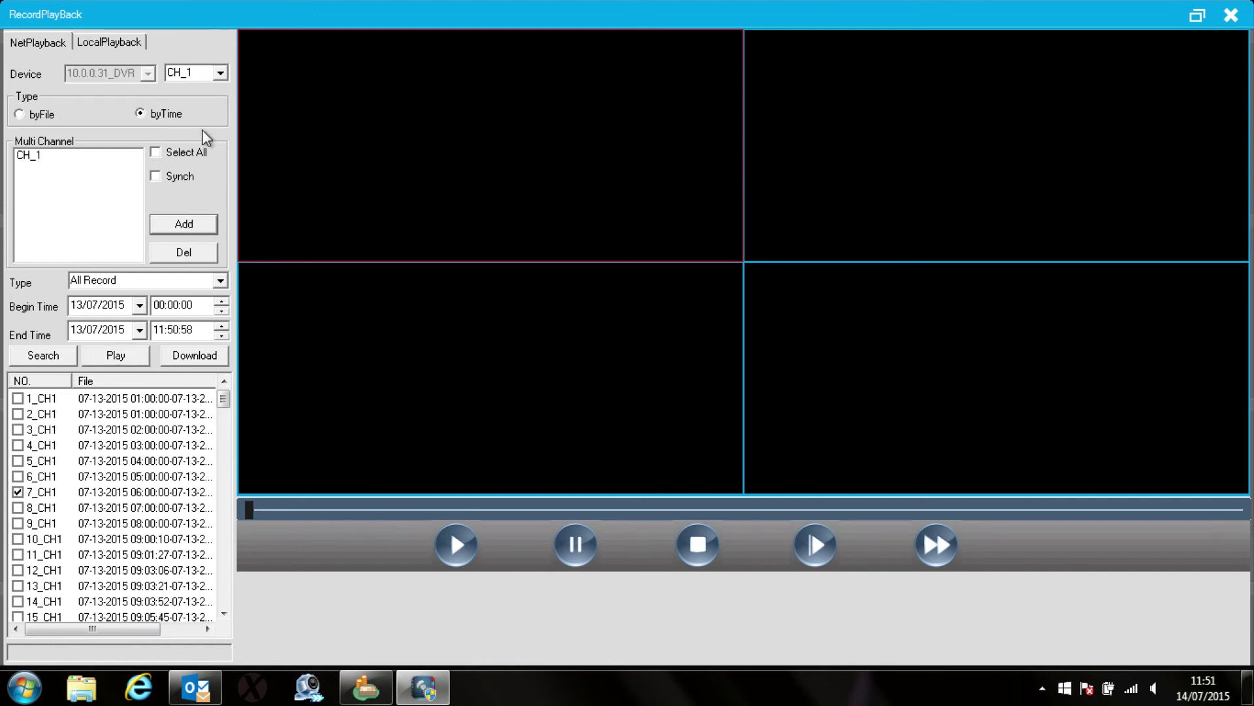
left_click(221, 74)
left_click(196, 102)
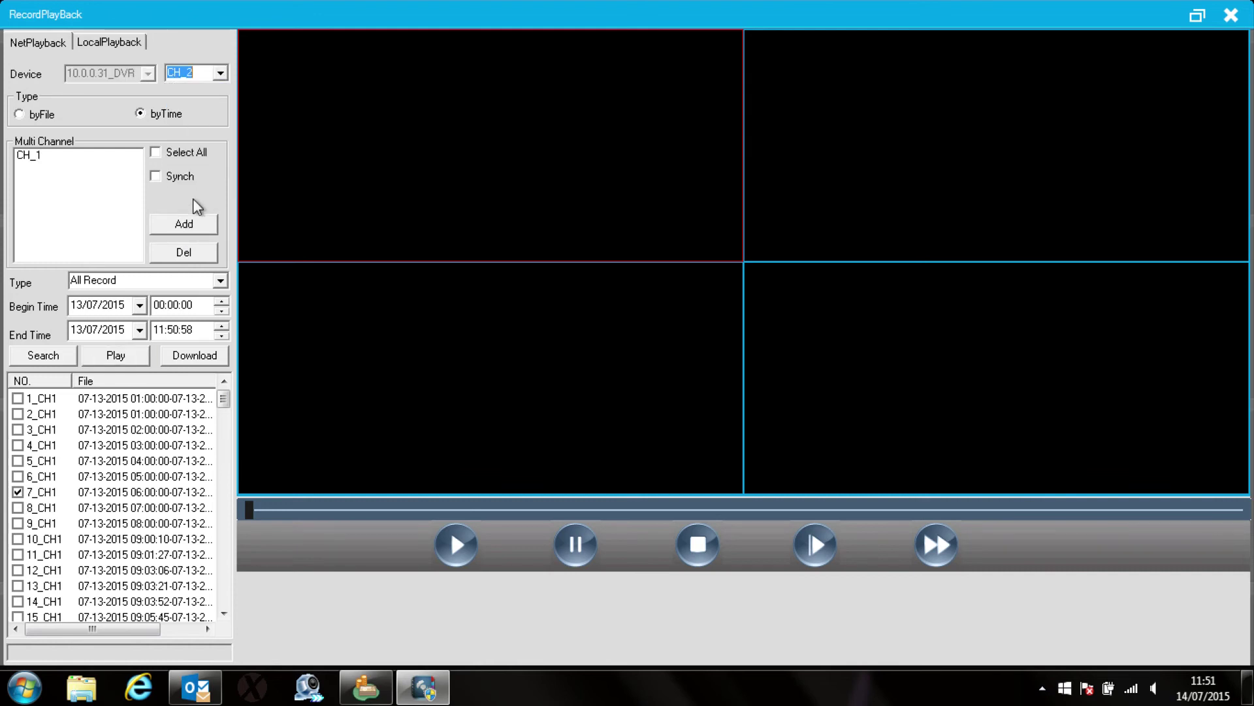
left_click(195, 228)
left_click(221, 73)
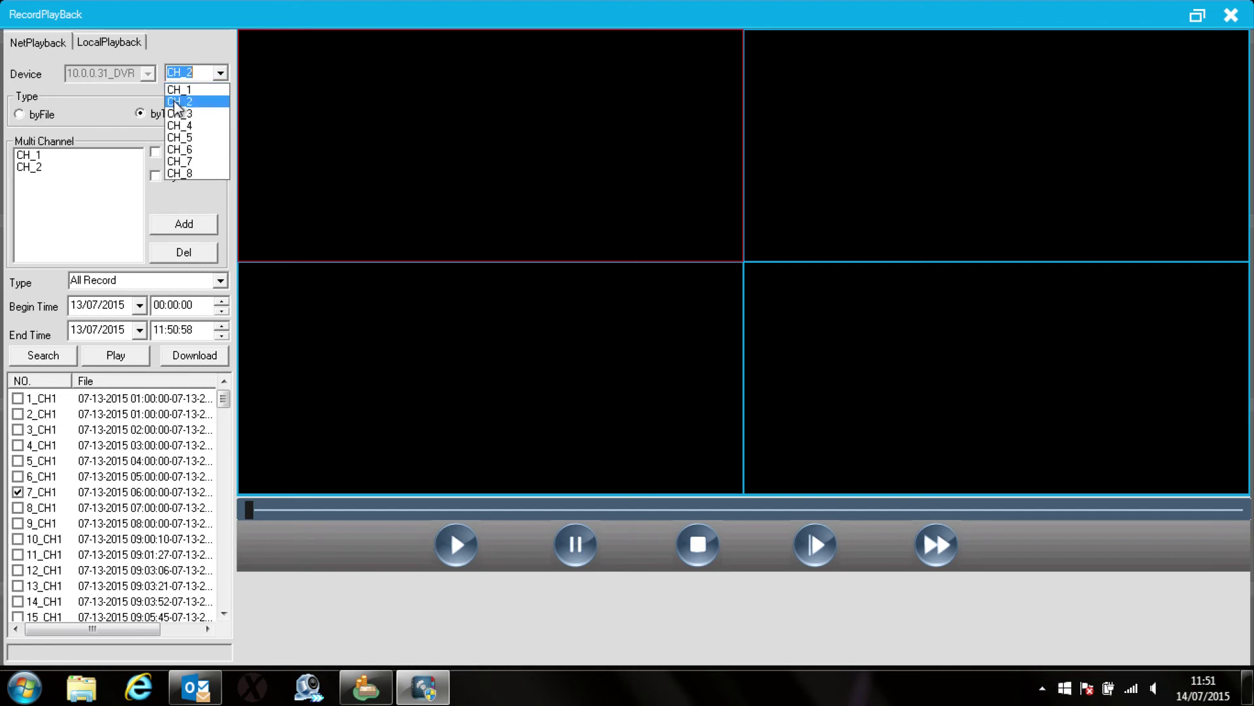
left_click(196, 114)
left_click(183, 224)
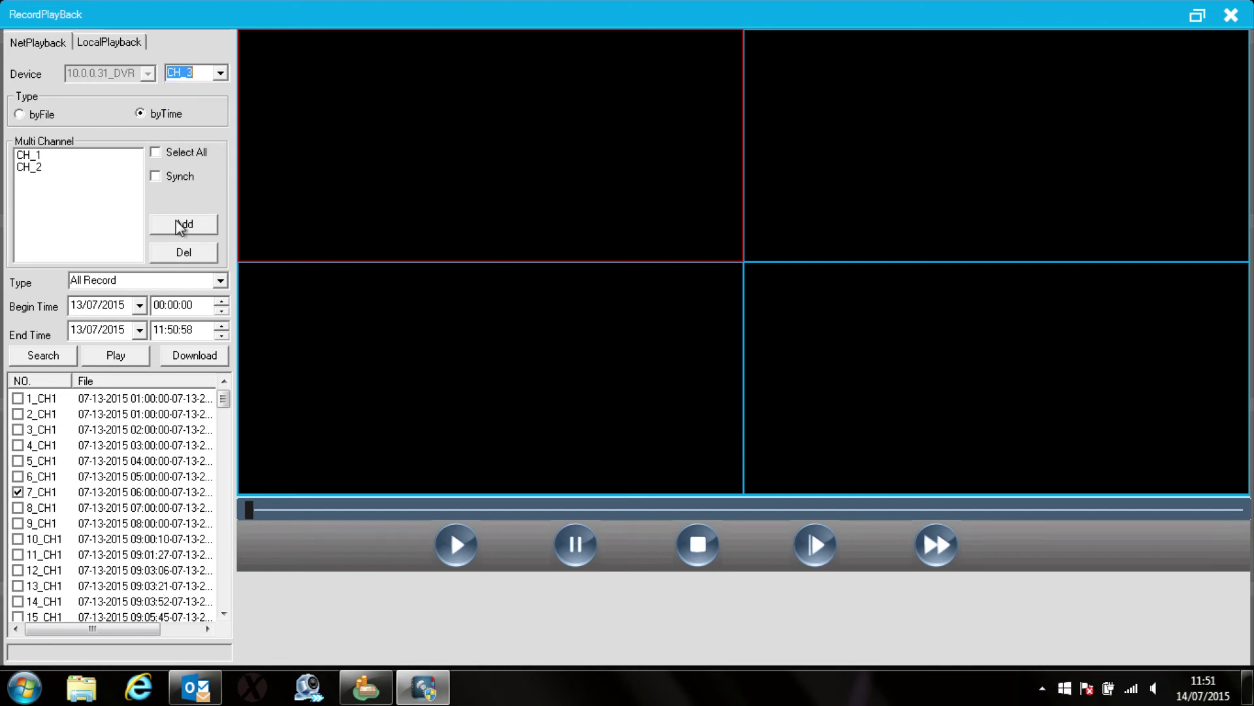
left_click(220, 73)
left_click(214, 124)
left_click(180, 230)
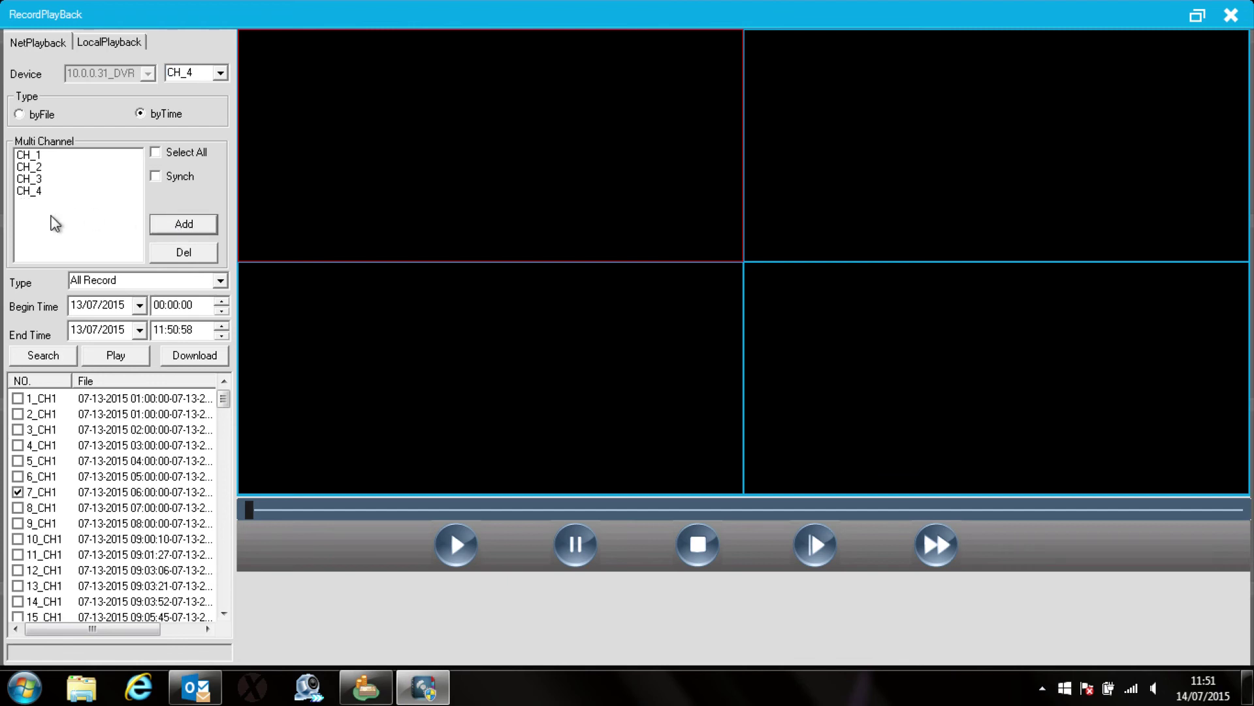
Search recordings from 06:00:00 on 13/07/2015 and play the found four-channel recording.
left_click(34, 356)
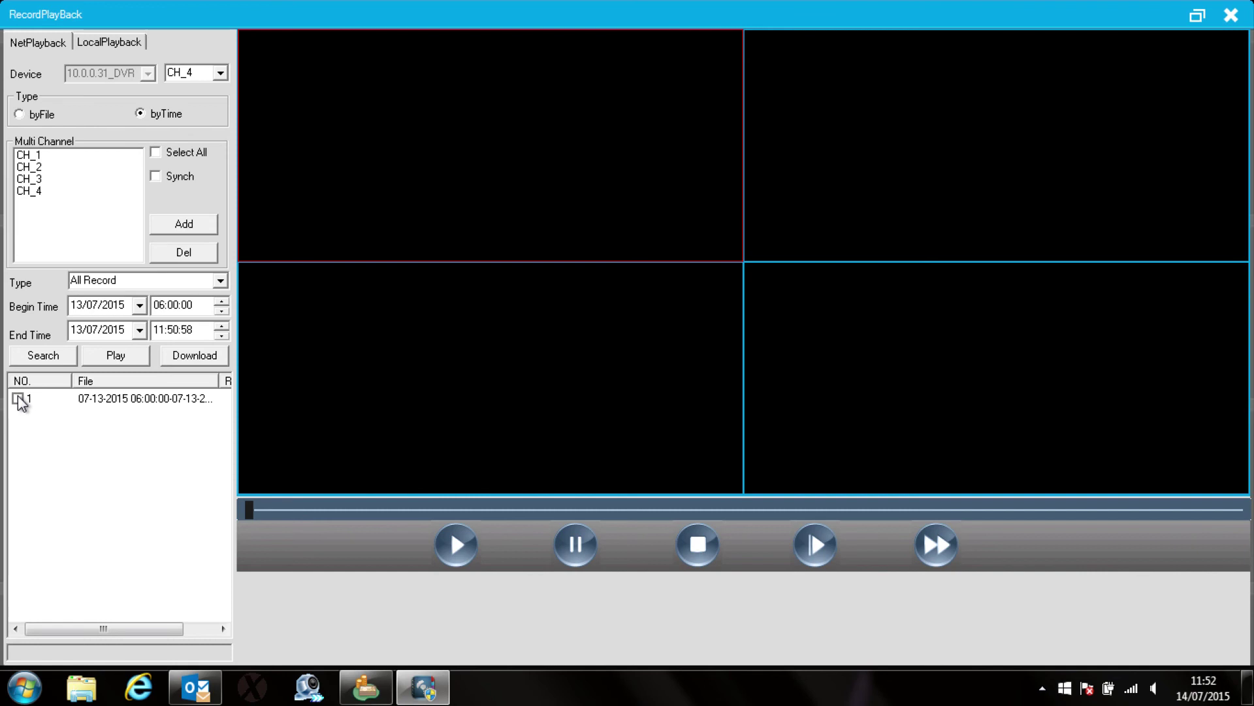
left_click(18, 399)
left_click(117, 357)
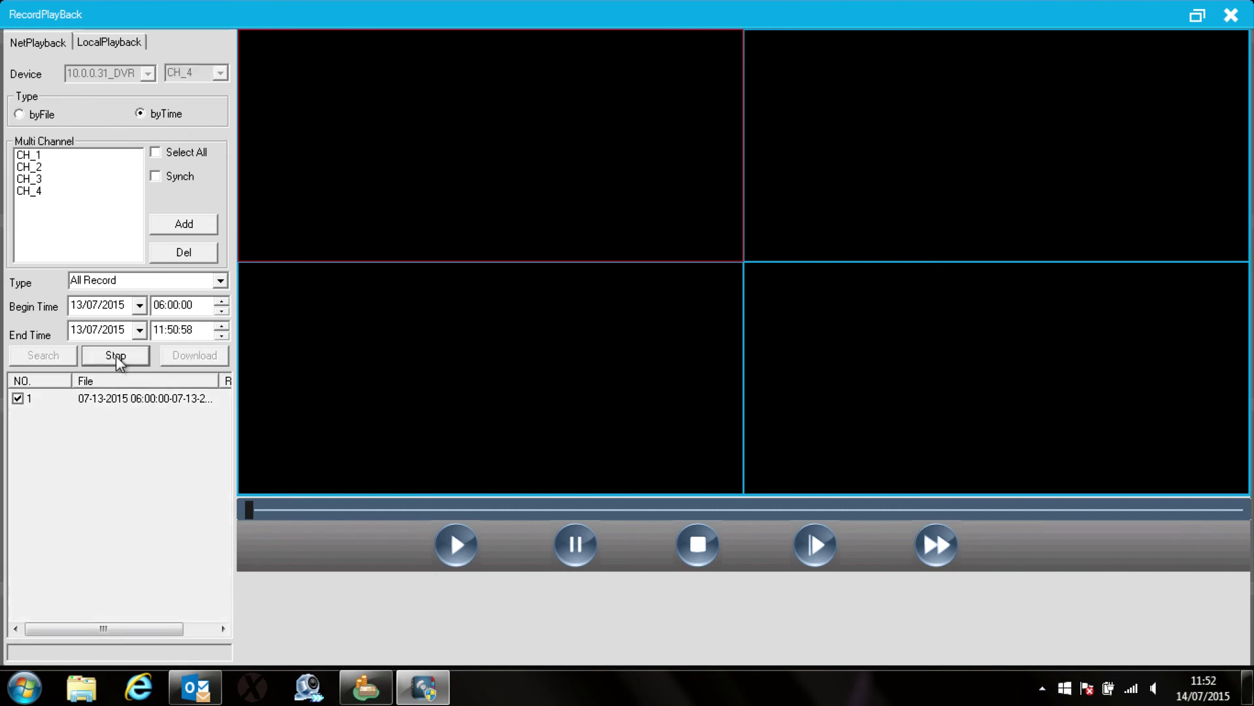